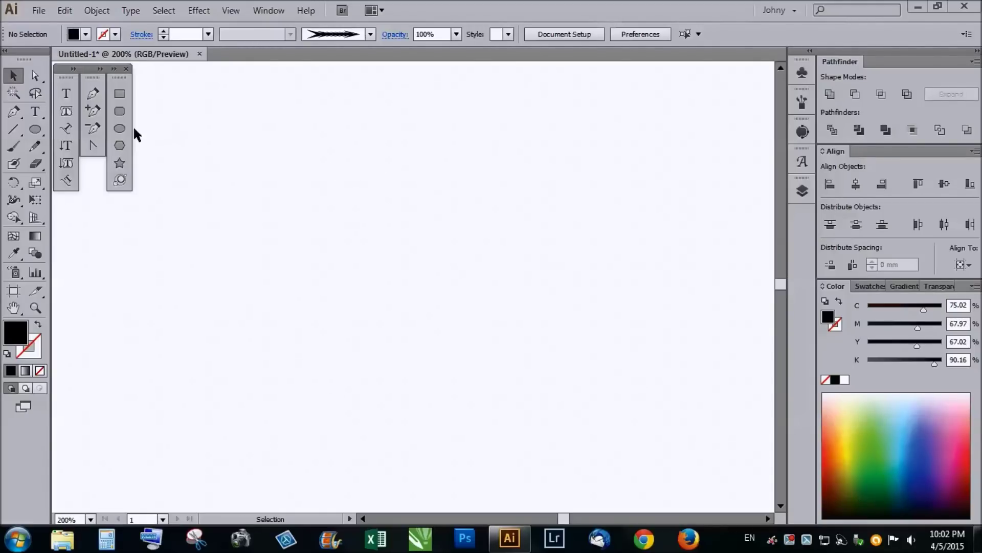
Draw a tall narrow black ellipse and lower its top point to shorten it.
left_click(119, 128)
left_click_drag(391, 193, 366, 313)
left_click(35, 75)
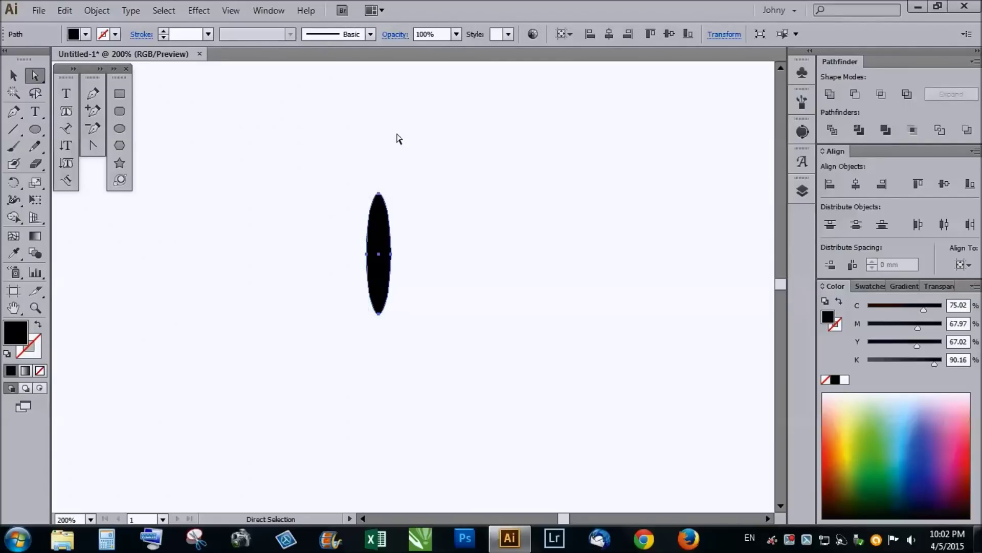
scroll(386, 198, "up", 1)
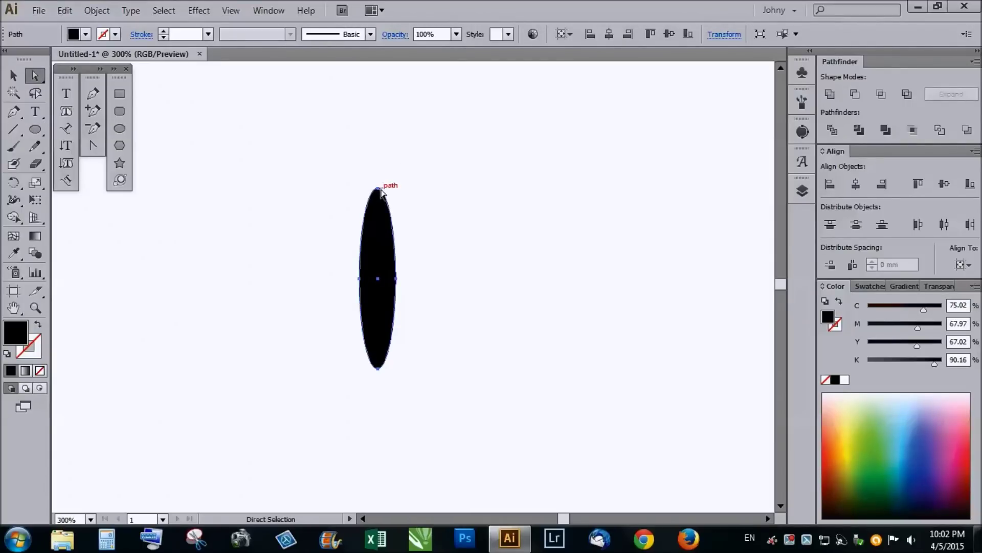
left_click_drag(378, 188, 378, 231)
Make the ellipse's top anchor a sharp corner and bend the right side into a leaf curve.
key("v")
key("a")
left_click(378, 232)
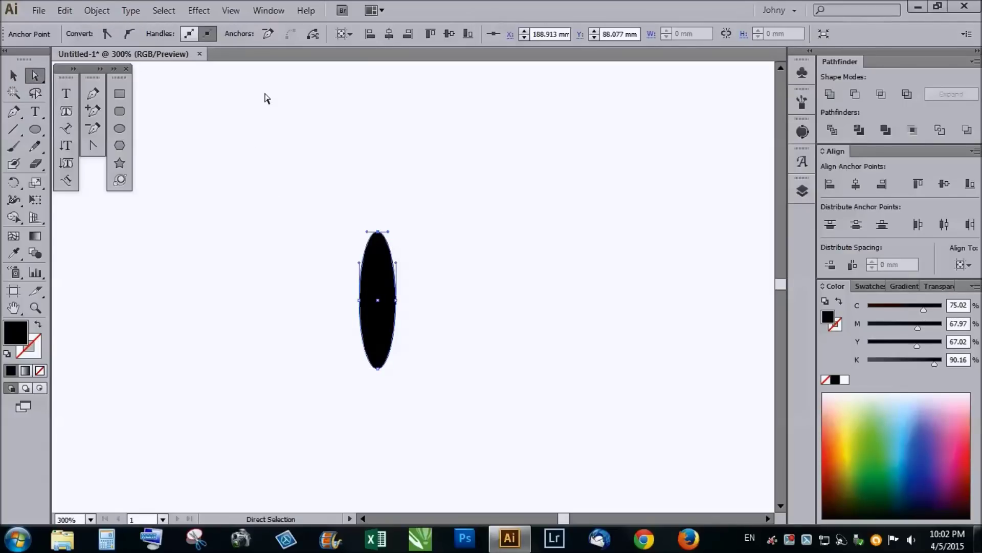
left_click(107, 33)
scroll(404, 268, "up", 3)
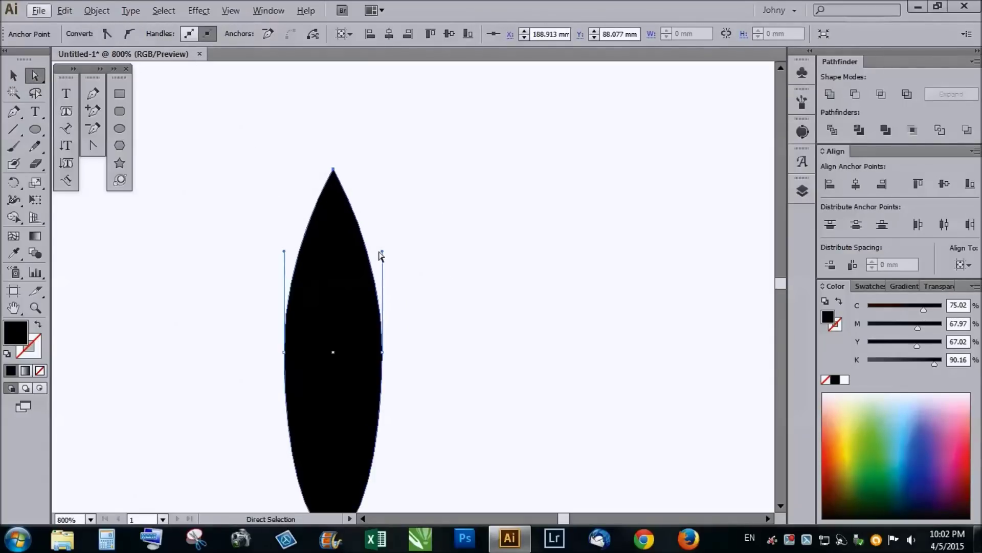
left_click_drag(383, 251, 410, 449)
scroll(416, 248, "down", 2)
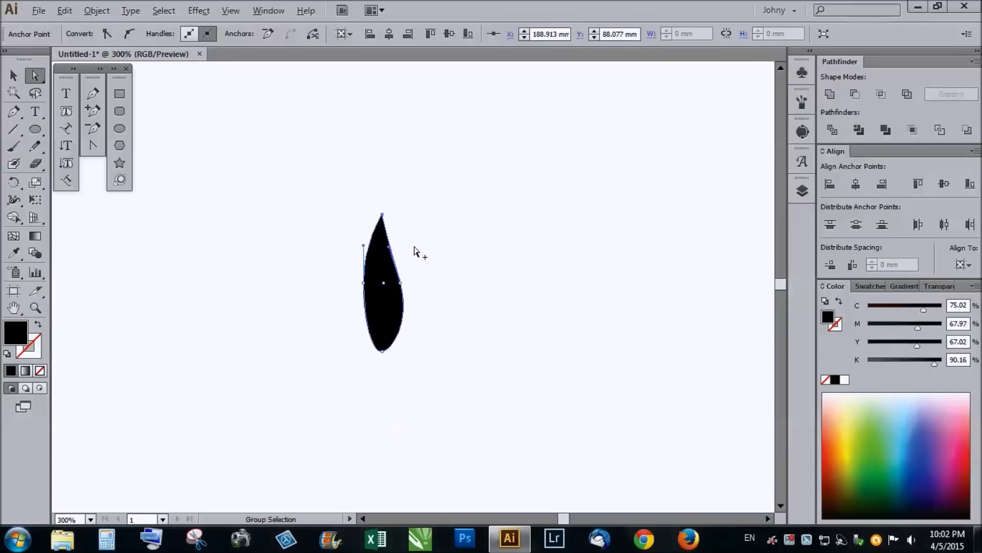
Shorten the leaf from its top and deselect it.
key("v")
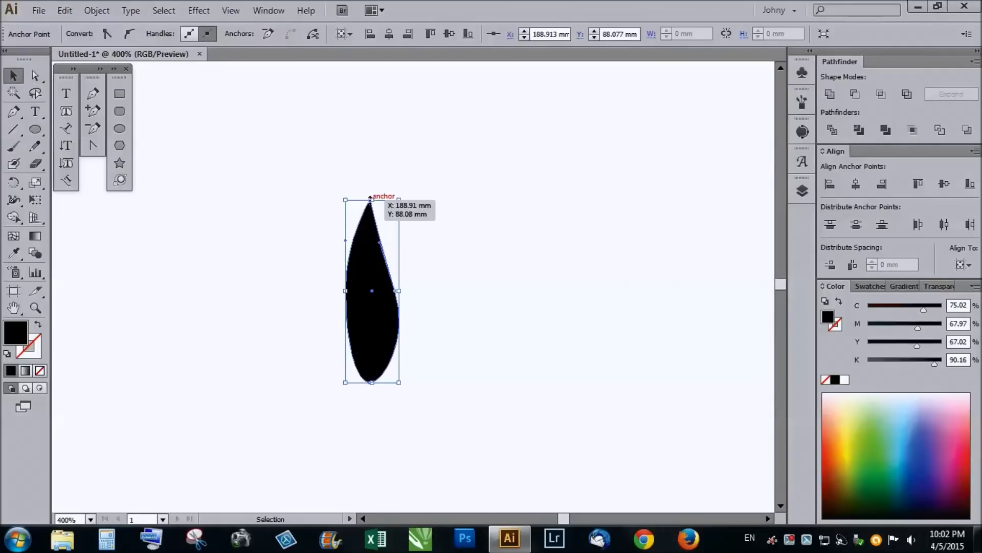
left_click_drag(371, 200, 371, 234)
left_click(431, 292)
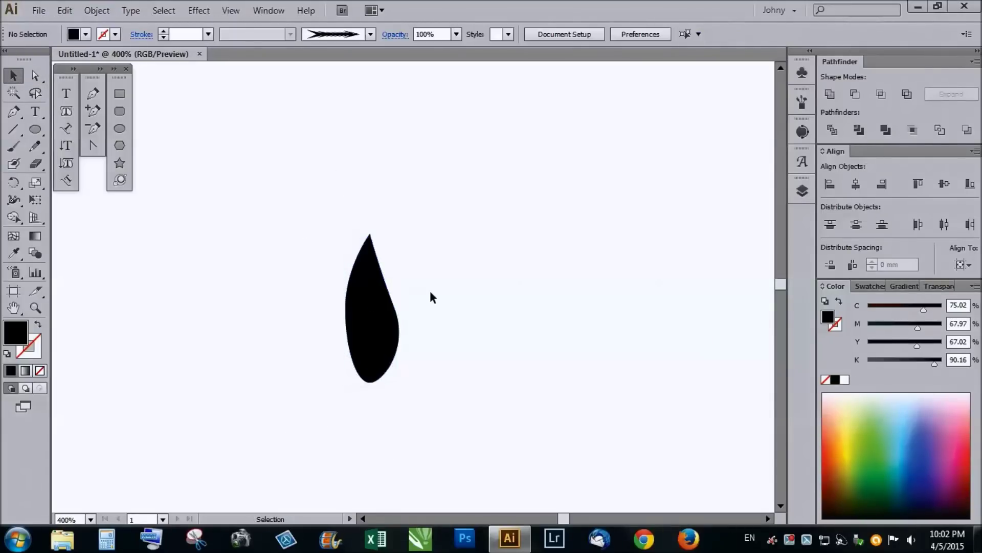
scroll(342, 276, "down", 2)
scroll(341, 283, "up", 2)
scroll(282, 281, "up", 1)
scroll(306, 288, "up", 1)
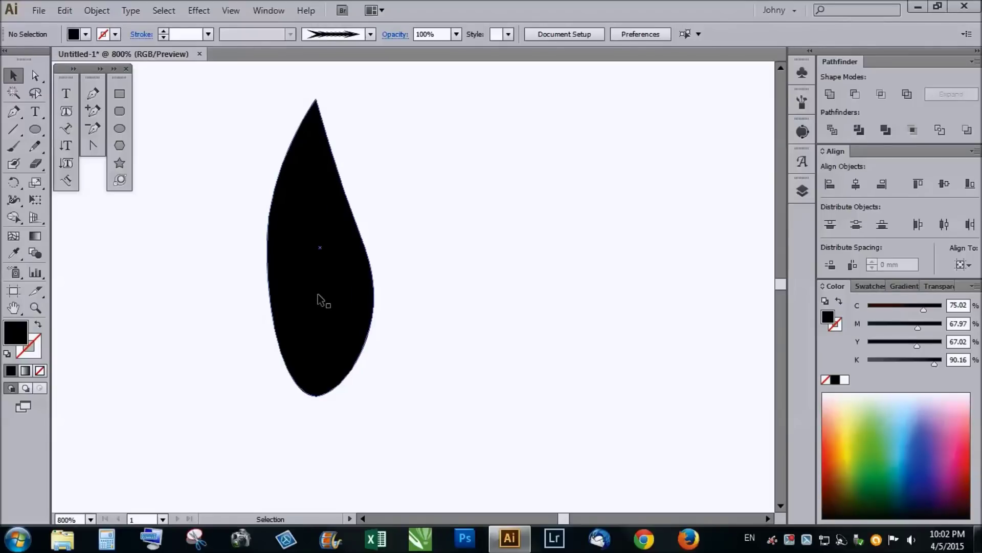
Copy the leaf level to the right and flip the copy horizontally so the leaves face each other.
left_click_drag(317, 296, 464, 301)
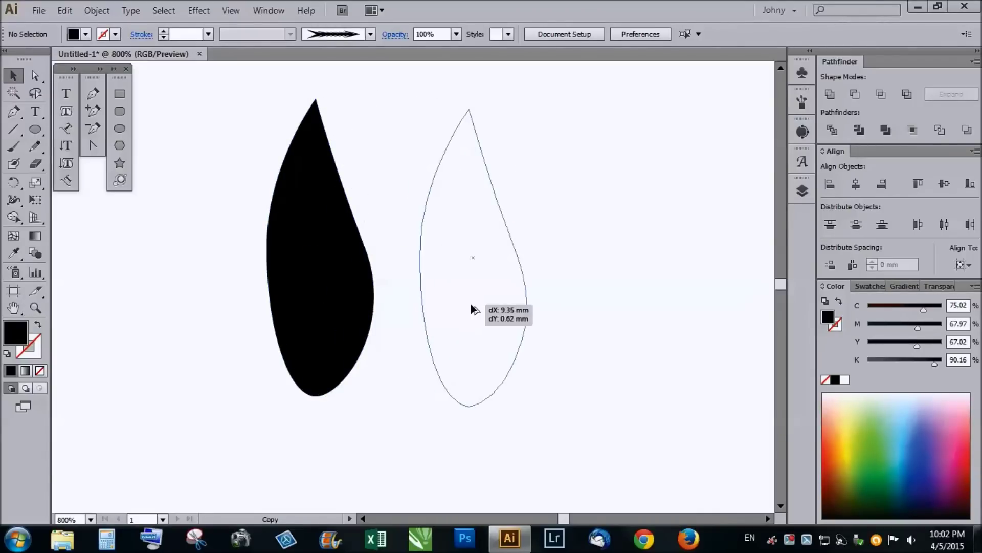
mouse_move(464, 301)
left_mouse_down()
mouse_move(496, 307)
mouse_move(469, 306)
left_mouse_up()
left_click_drag(525, 248, 416, 255)
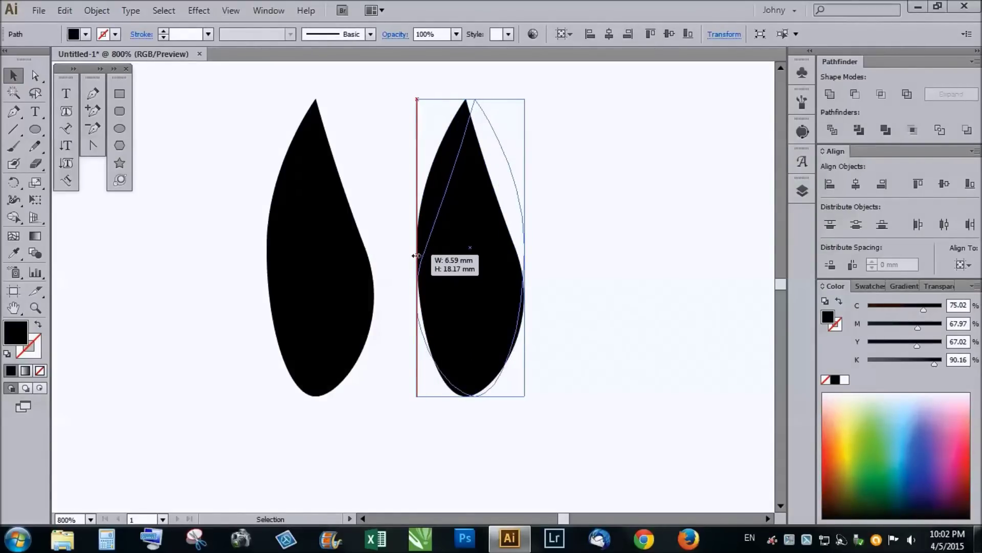
left_click_drag(416, 256, 417, 253)
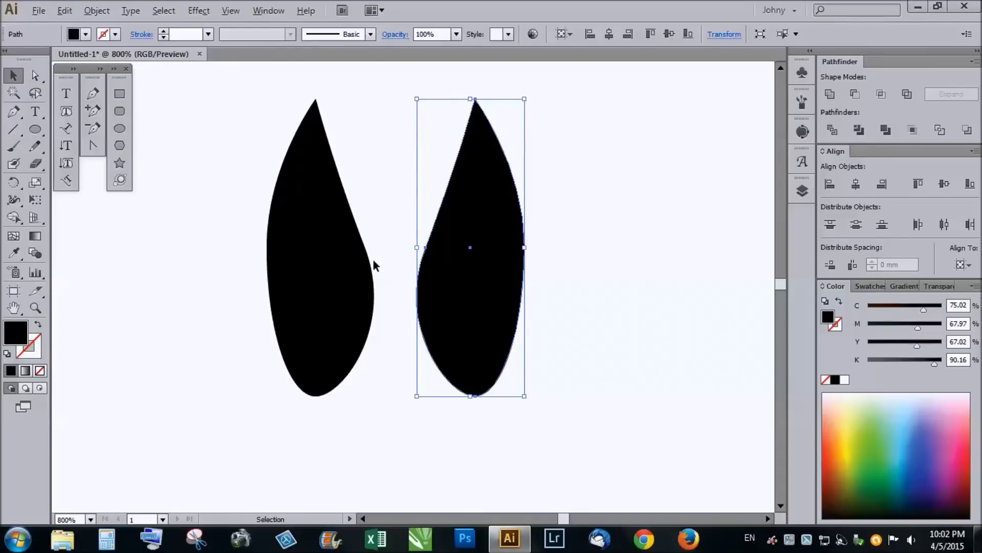
scroll(373, 259, "down", 1)
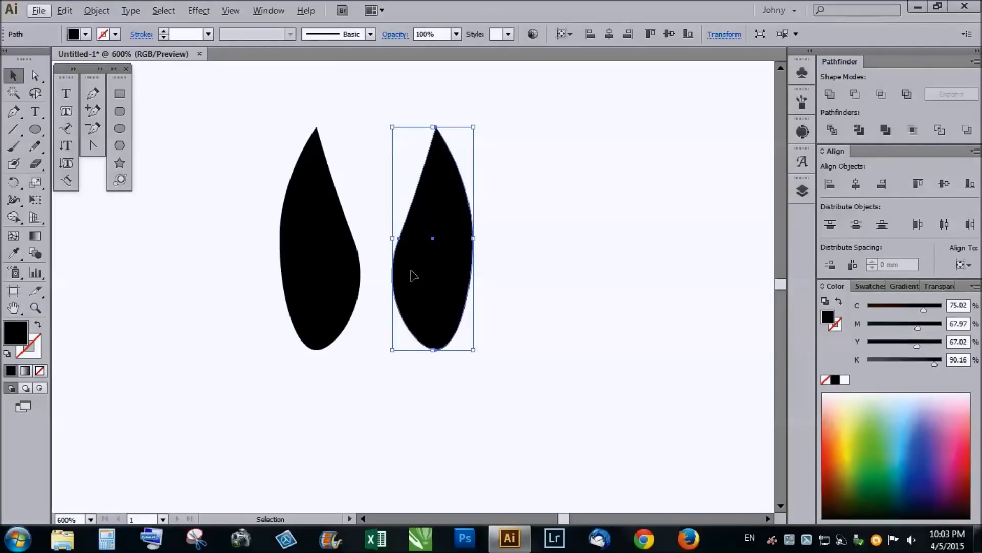
left_click(379, 285)
scroll(353, 250, "up", 1)
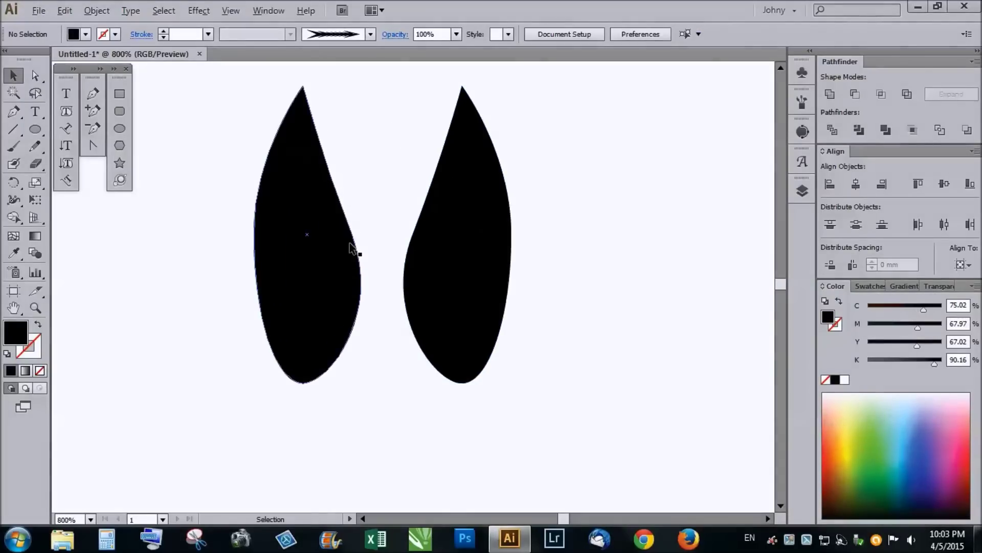
scroll(358, 241, "down", 1)
left_click(302, 245)
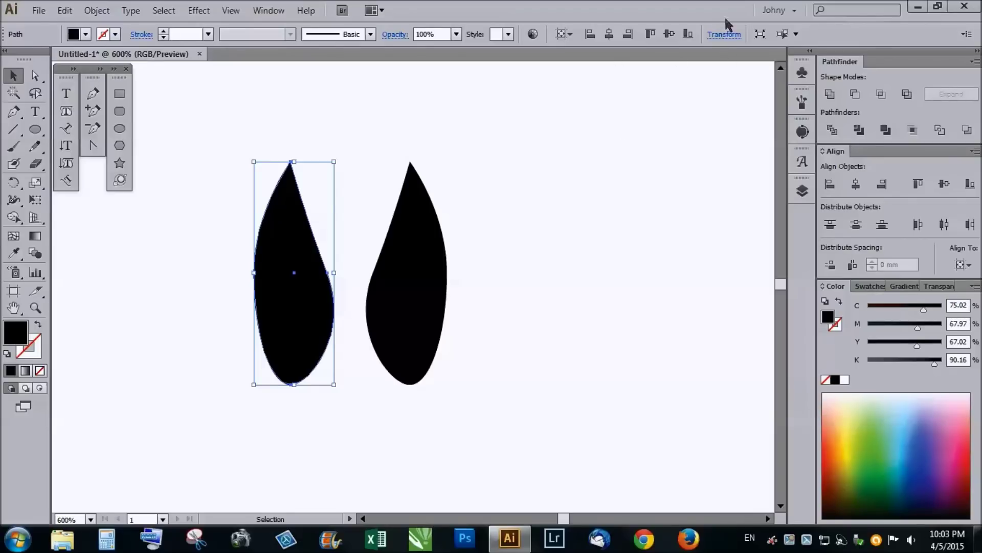
Rotate the left leaf 15° using the Transform settings.
left_click(724, 34)
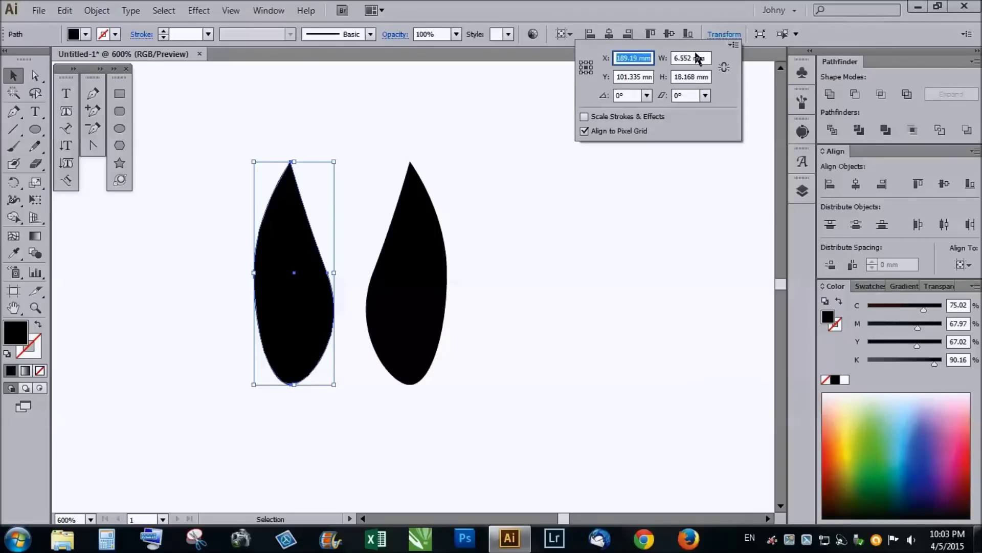
left_click(623, 95)
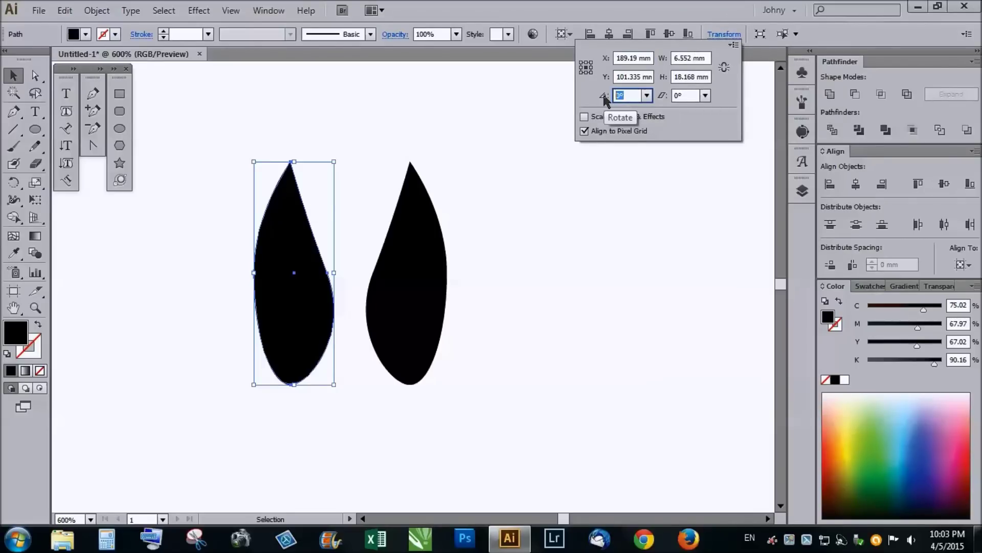
type("15")
key("Return")
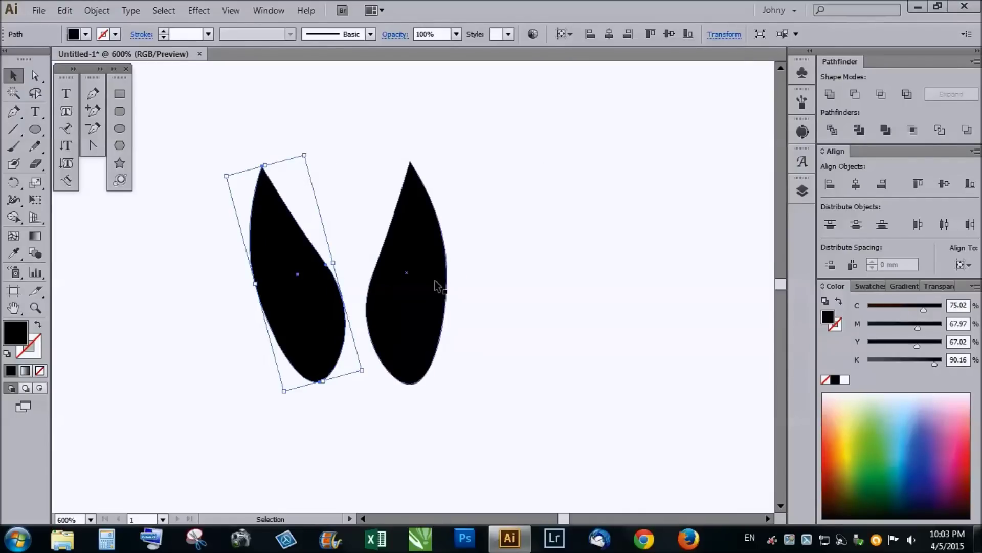
Rotate the right leaf -15° so the pair forms a V.
left_click(436, 286)
left_click(724, 35)
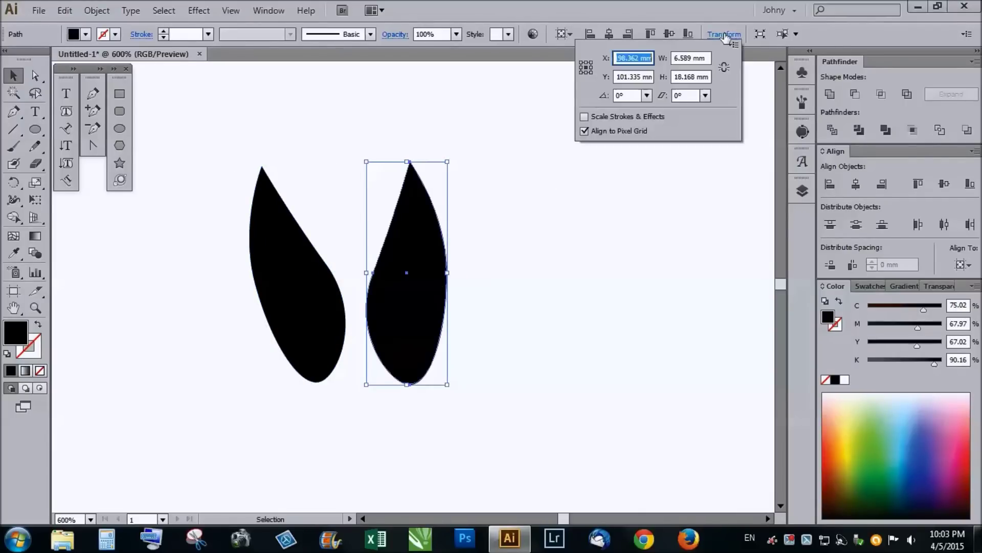
left_click(627, 95)
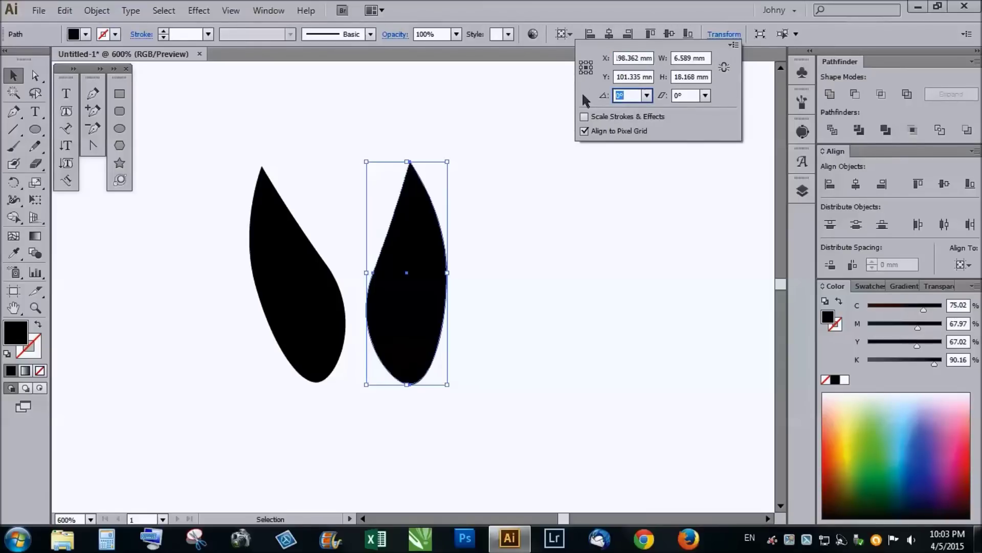
type("-")
key("Return")
left_click(494, 235)
scroll(408, 239, "down", 2)
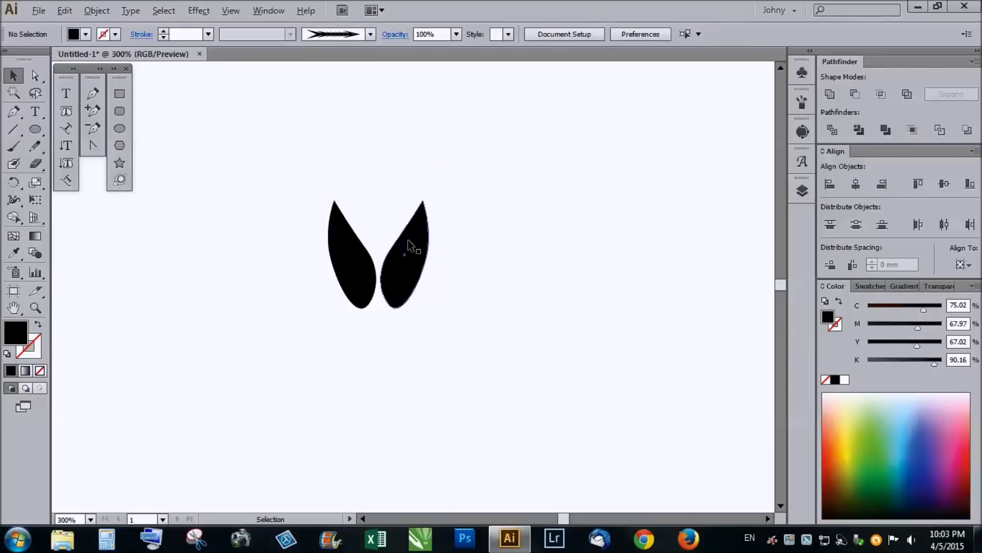
Duplicate the V leaf pair upward, shrink the copy, and move it close to the bottom pair.
scroll(407, 240, "up", 1)
scroll(399, 264, "down", 3)
scroll(372, 283, "up", 3)
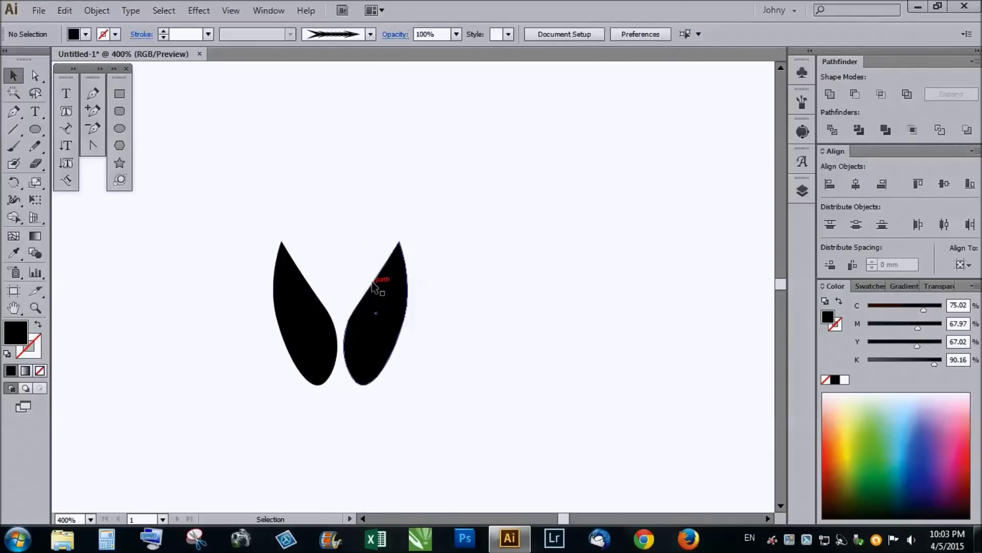
scroll(357, 279, "down", 3)
scroll(283, 307, "up", 2)
left_click_drag(256, 302, 460, 331)
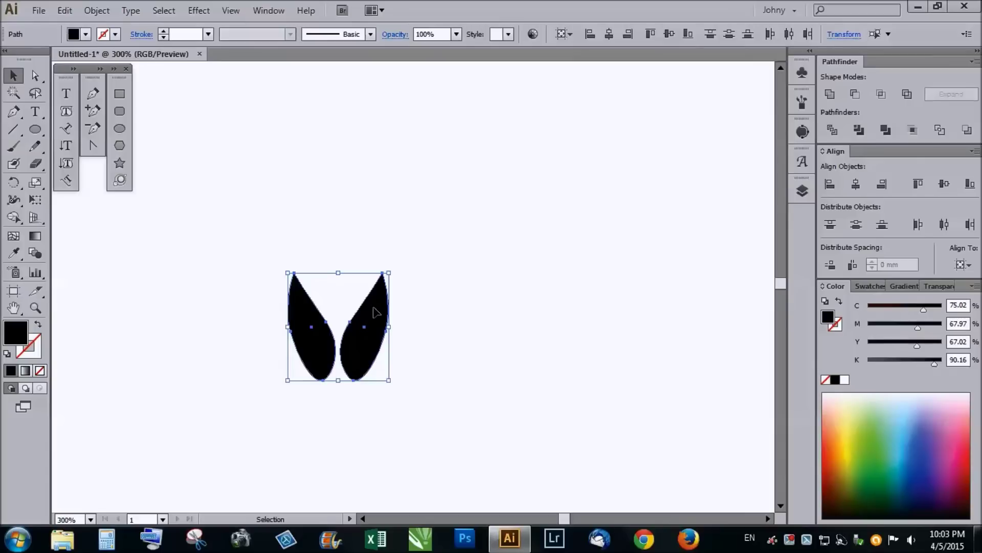
left_click_drag(368, 346, 364, 254)
left_click_drag(387, 176, 382, 196)
scroll(366, 236, "up", 1)
left_click_drag(365, 235, 357, 267)
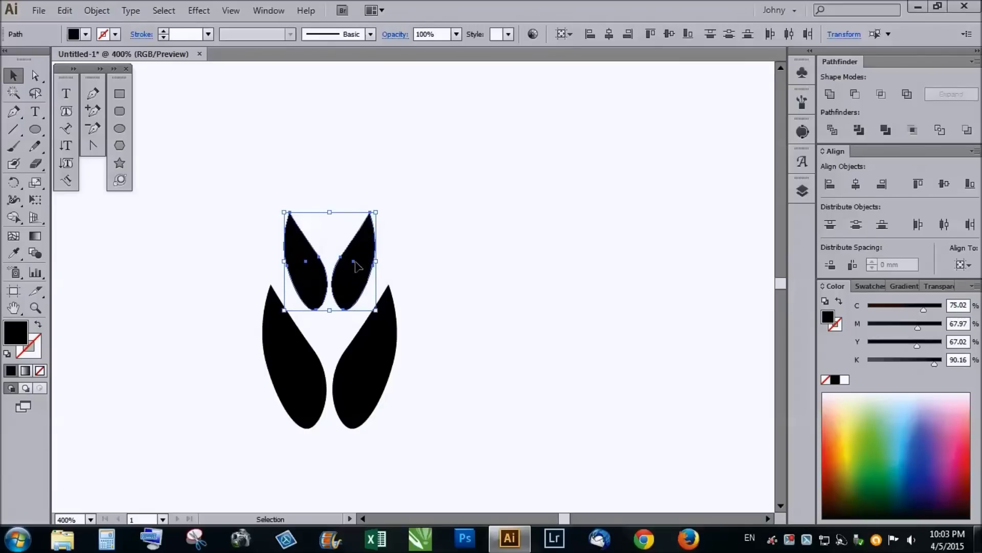
Add a third, smaller leaf pair above and nudge it down toward the one below.
left_click_drag(356, 266, 357, 168)
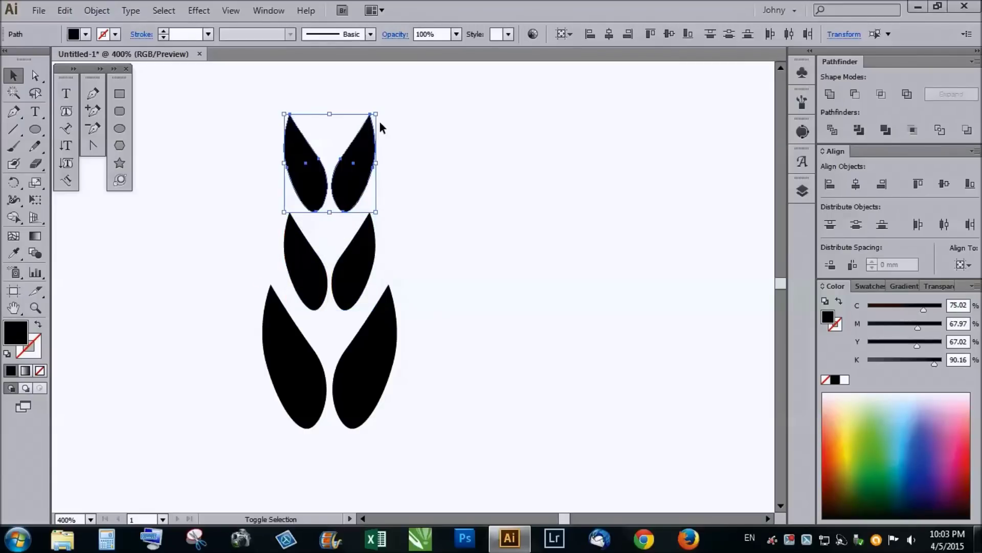
left_click_drag(380, 127, 363, 130)
left_click(407, 170)
scroll(401, 285, "down", 3)
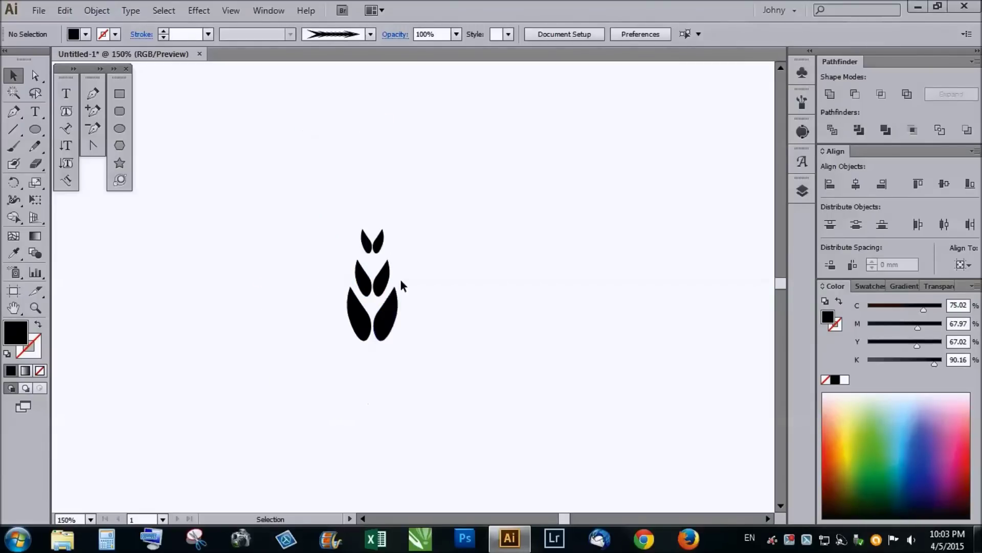
scroll(401, 284, "up", 3)
left_click(378, 243)
key("Down")
key("Down")
key("Down")
key("Down")
key("Down")
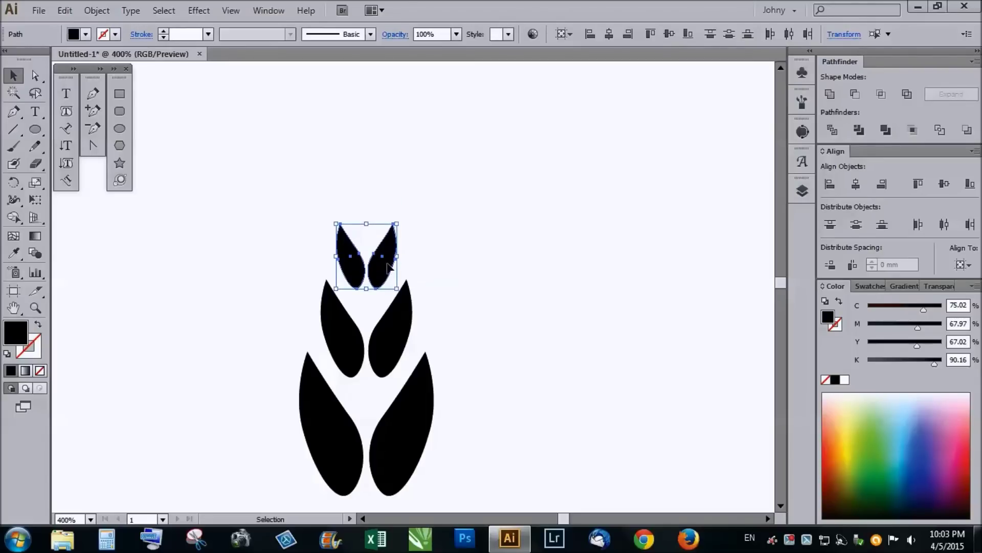
Add a fourth, even smaller leaf pair on top and lower it onto the stack.
left_click_drag(384, 269, 385, 209)
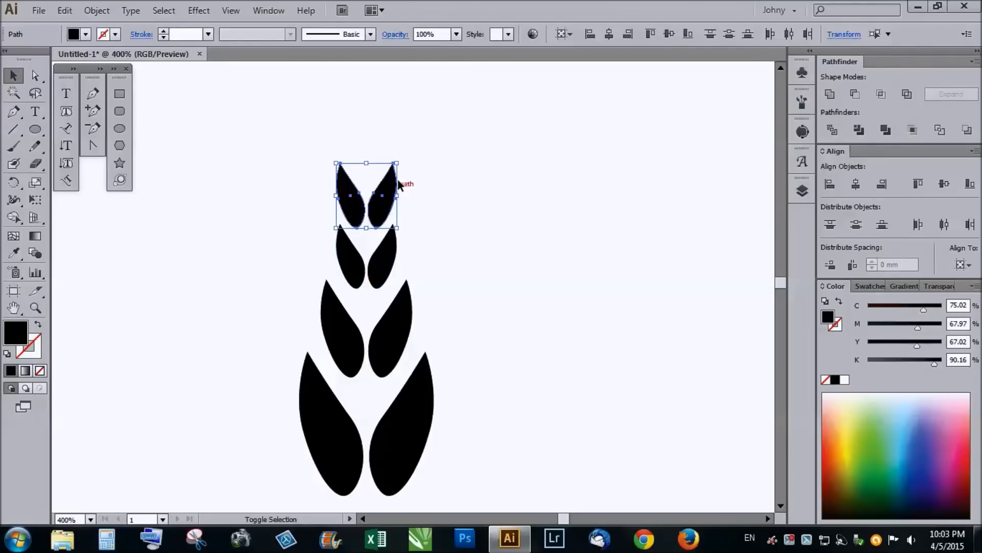
left_click_drag(397, 163, 390, 175)
scroll(388, 180, "up", 1, "alt")
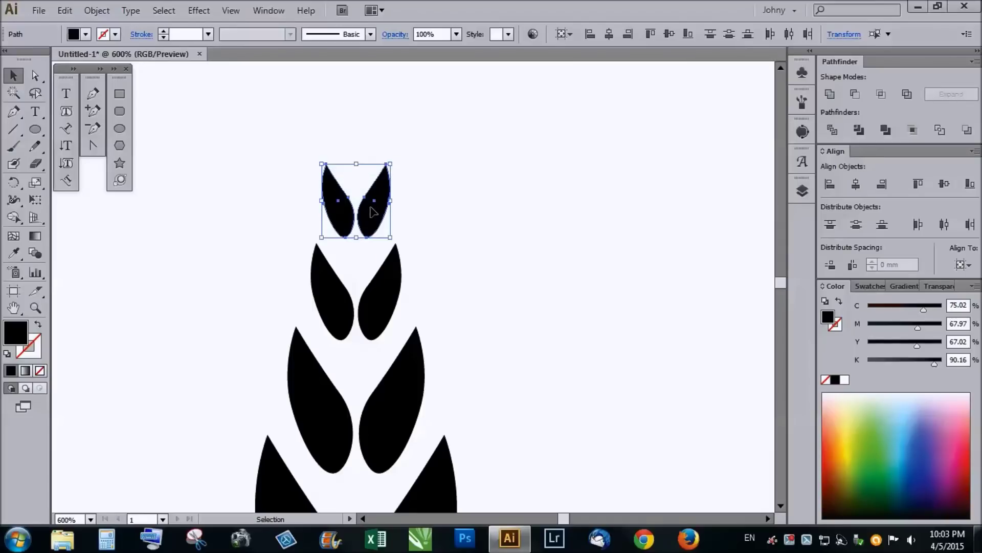
left_click_drag(391, 164, 383, 171)
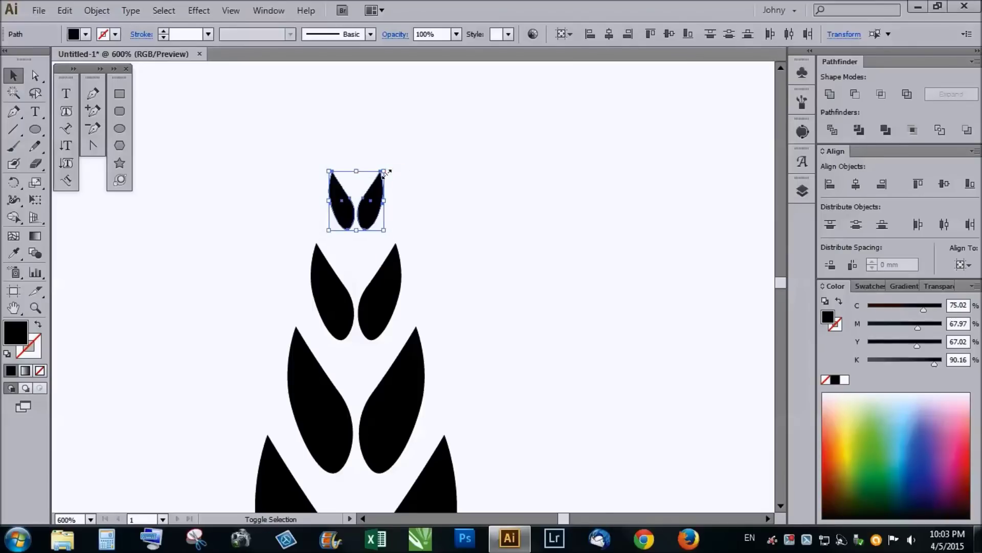
key("Down")
key("Down")
key("Down")
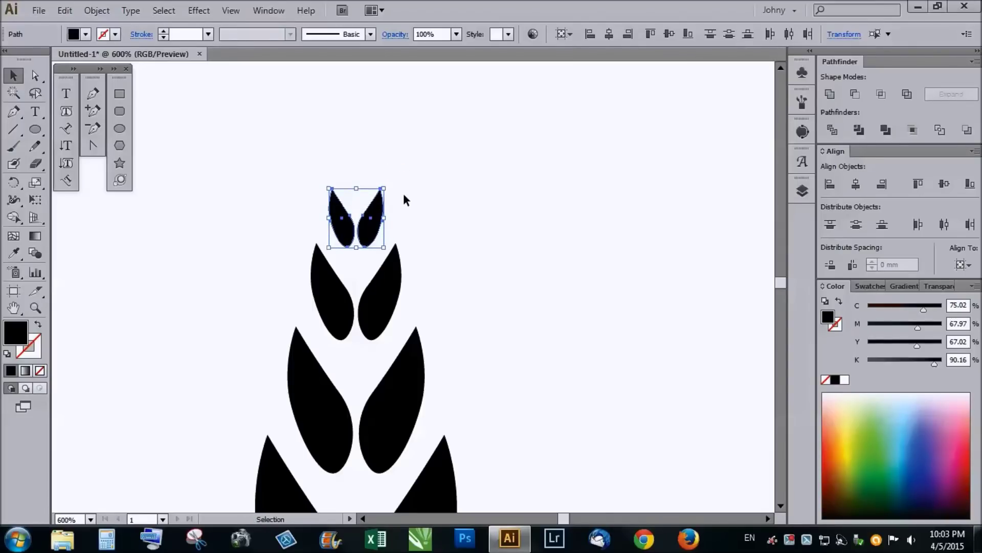
left_click(404, 195)
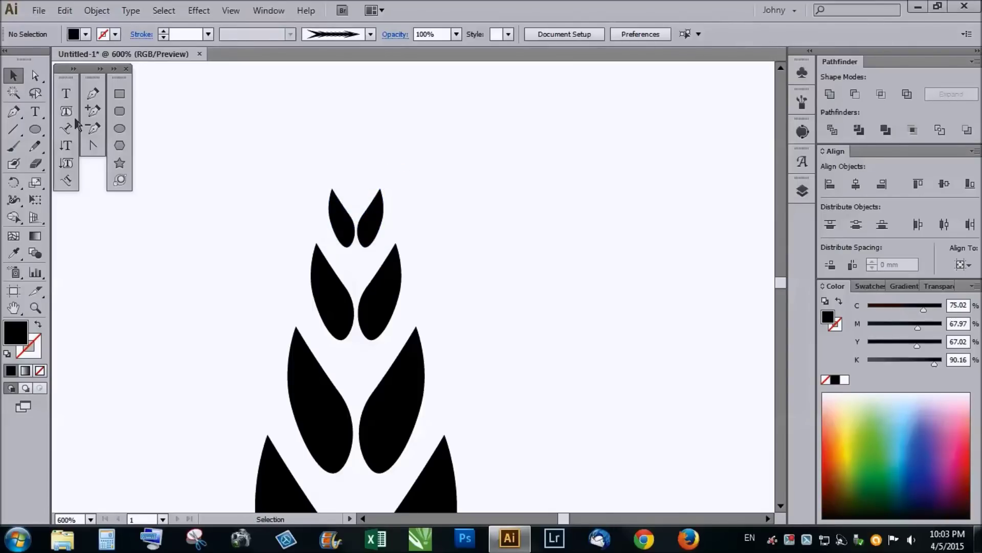
Draw a thin ellipse above the top leaves and convert its top anchor to a sharp point.
left_click(123, 130)
left_click_drag(356, 131, 370, 196)
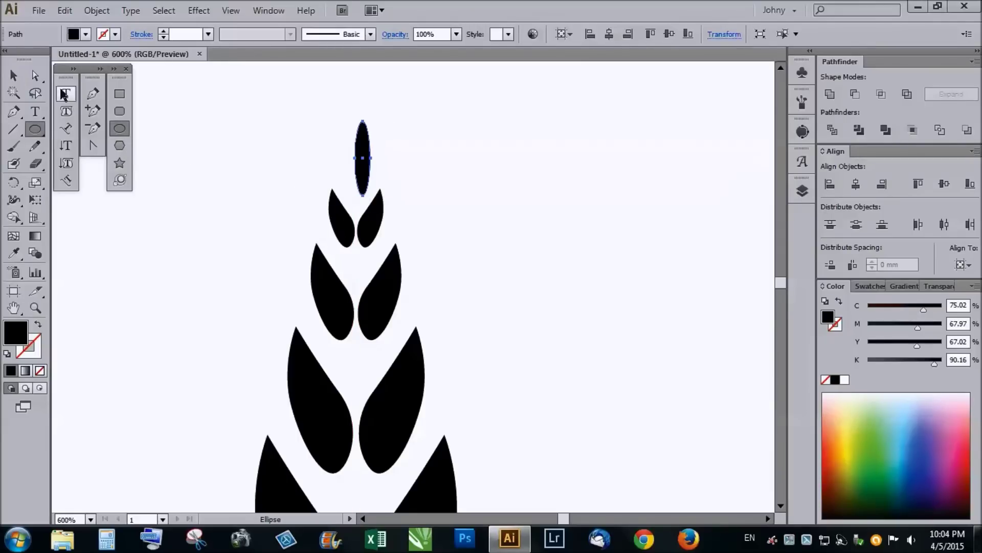
key("v")
key("ctrl+equal")
key("ctrl+equal")
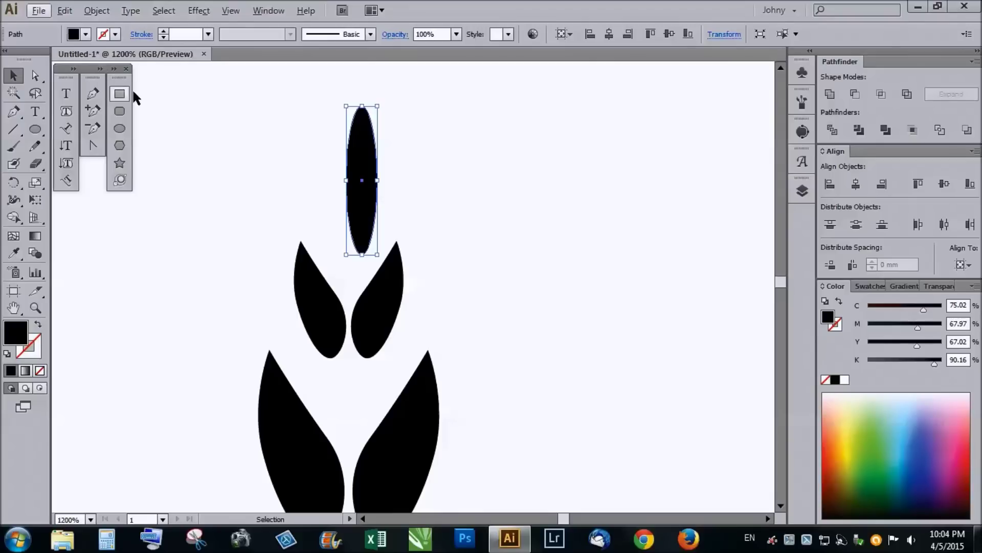
key("a")
left_click_drag(354, 100, 428, 126)
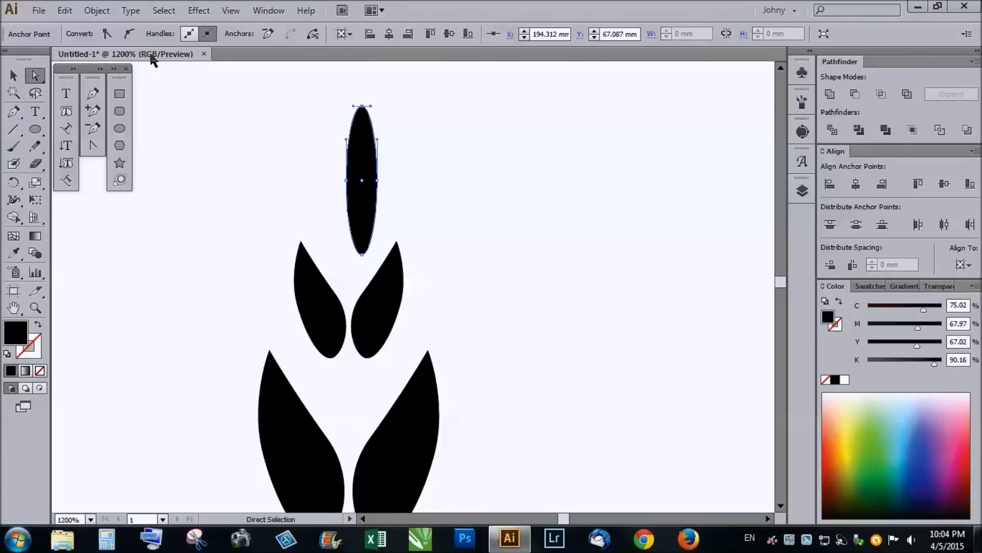
left_click(106, 34)
Select the pointed ellipse, set it aside with Delete, and select all stacked leaf shapes.
scroll(317, 202, "down", 2, "alt")
scroll(283, 210, "down", 2, "alt")
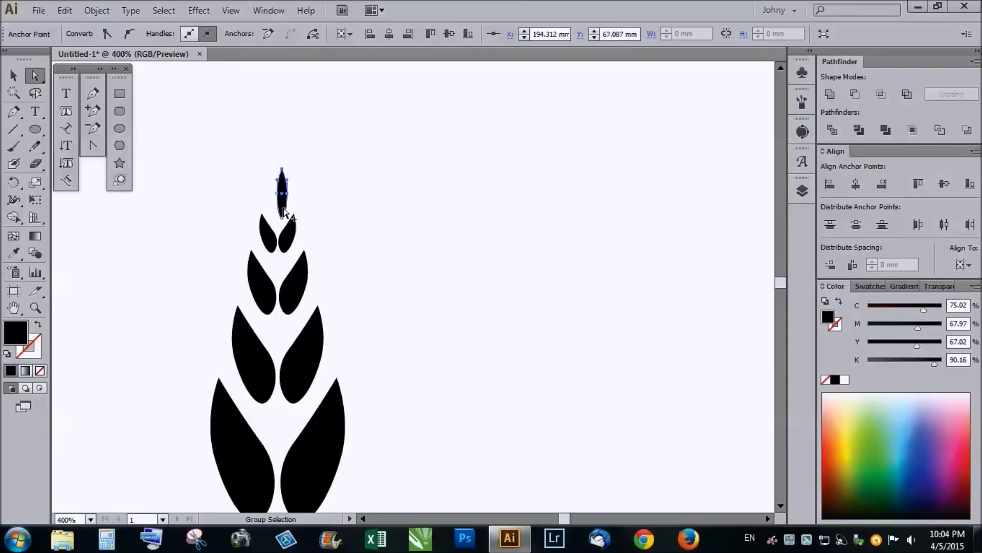
scroll(283, 210, "up", 2, "alt")
left_click(282, 192)
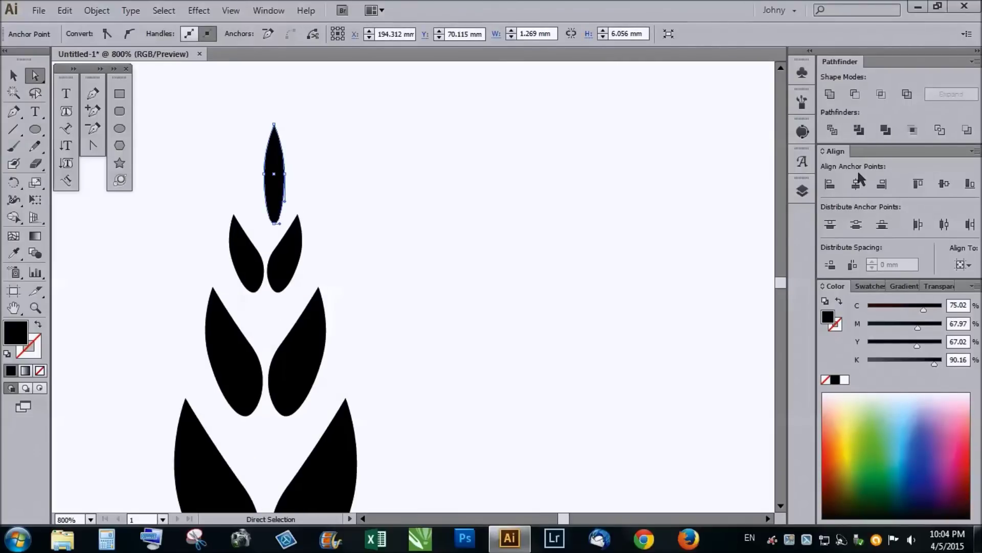
key("v")
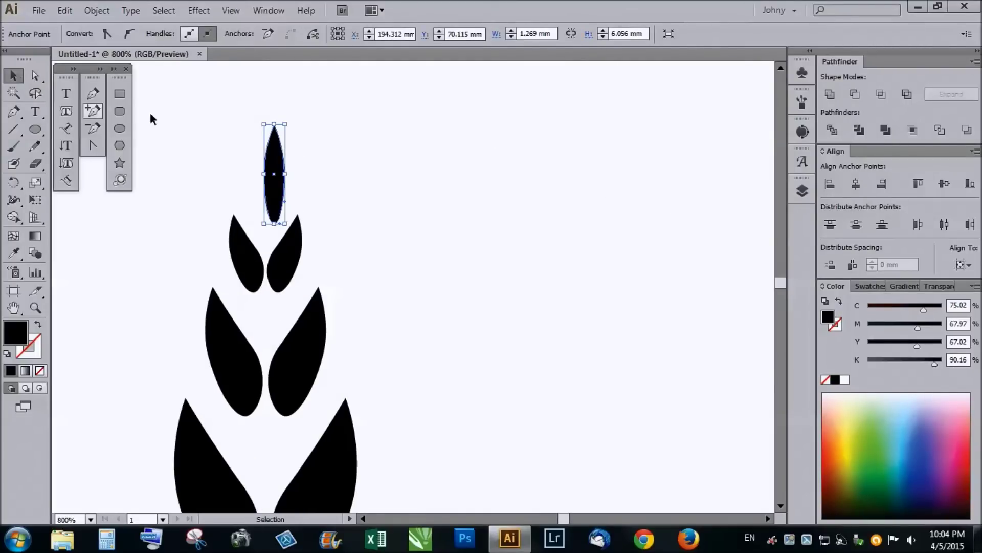
key("Delete")
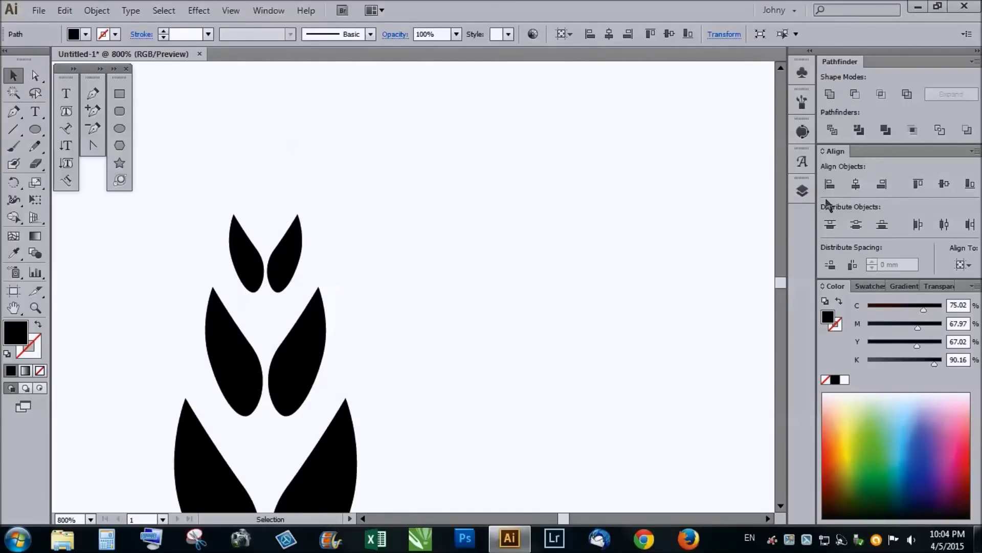
scroll(361, 203, "down", 2, "alt")
scroll(391, 258, "down", 3, "alt")
scroll(276, 191, "up", 1, "alt")
left_click_drag(273, 143, 366, 318)
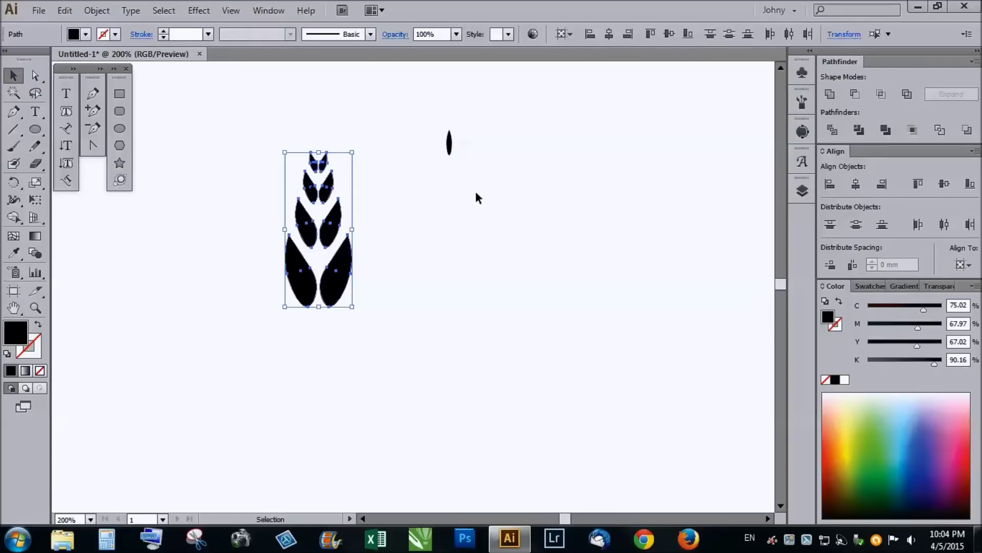
Unite the leaf pairs in Pathfinder and horizontally centre them under the pointed tip.
left_click(830, 96)
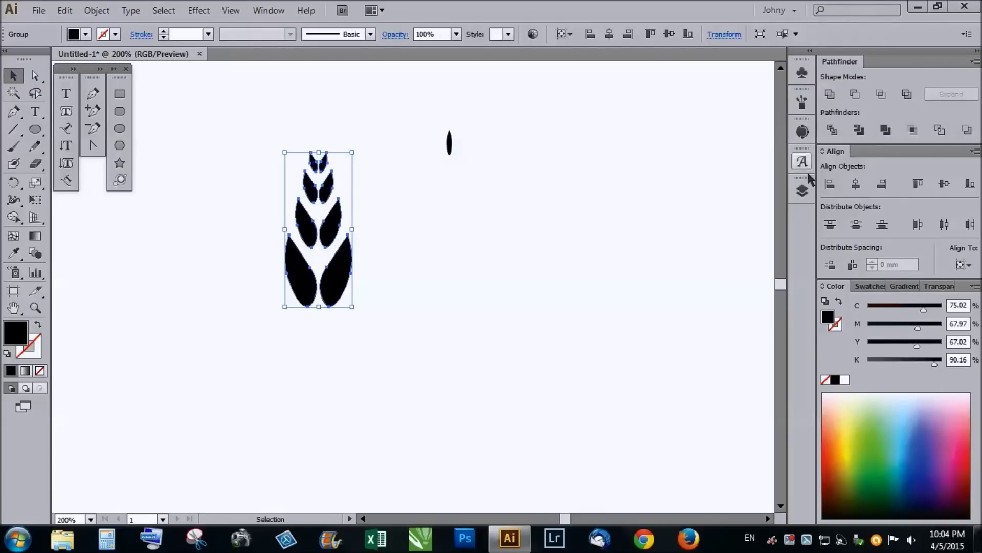
left_click(856, 184)
scroll(452, 149, "up", 3, "alt")
scroll(451, 150, "up", 2, "alt")
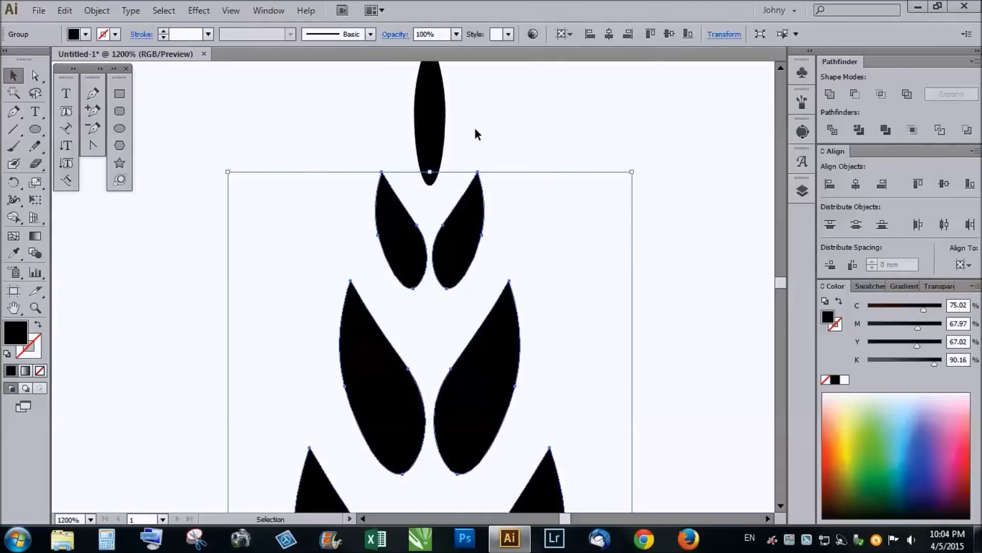
left_click(475, 134)
scroll(460, 148, "down", 5, "alt")
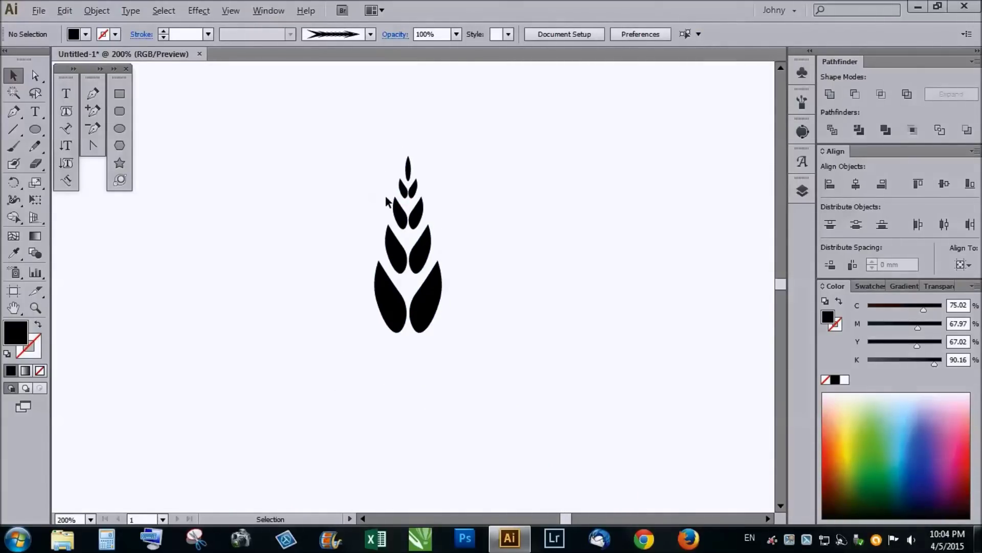
Draw a narrow rectangle stem below the leaves.
scroll(366, 207, "down", 3, "alt")
scroll(382, 236, "up", 3, "alt")
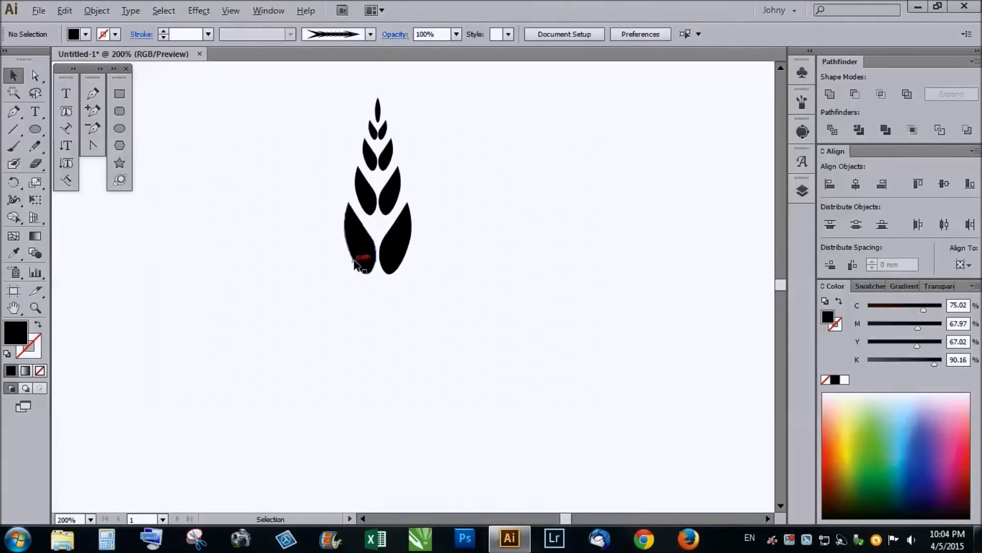
left_click(120, 94)
scroll(385, 284, "up", 2, "alt")
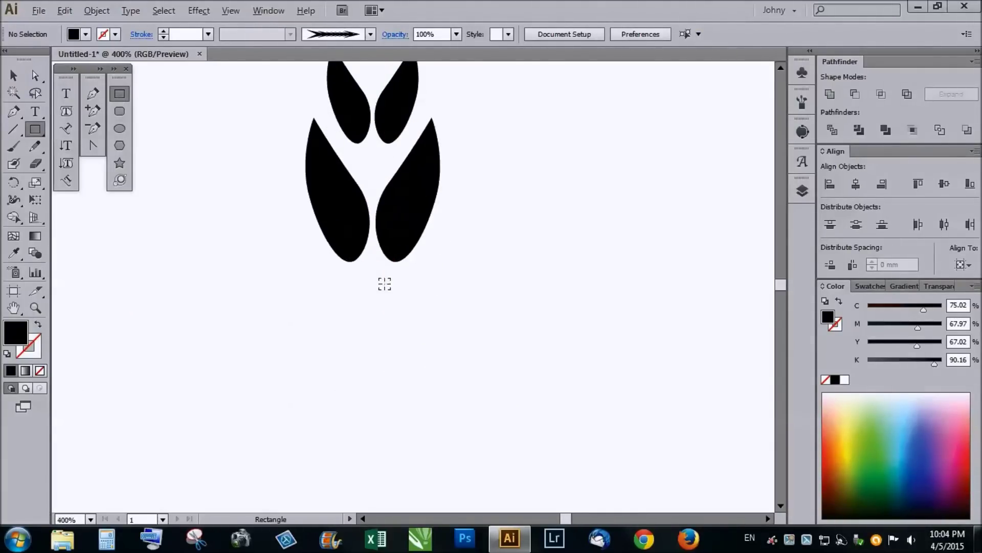
mouse_move(367, 278)
left_mouse_down()
mouse_move(385, 431)
mouse_move(381, 416)
left_mouse_up()
Add a centred anchor on the stem's top edge and push it down into a V notch.
left_click(92, 111)
scroll(371, 284, "up", 3, "alt")
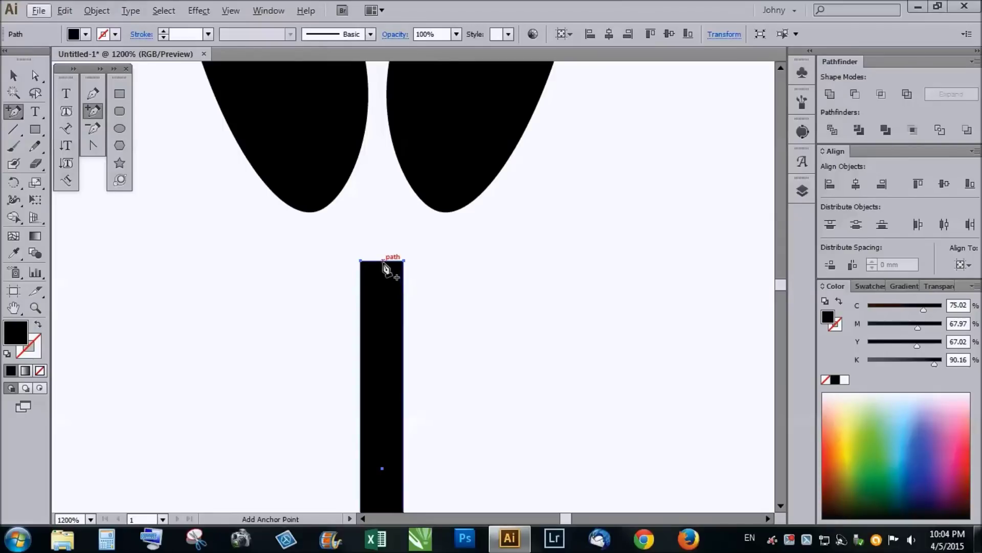
left_click(383, 261)
key("a")
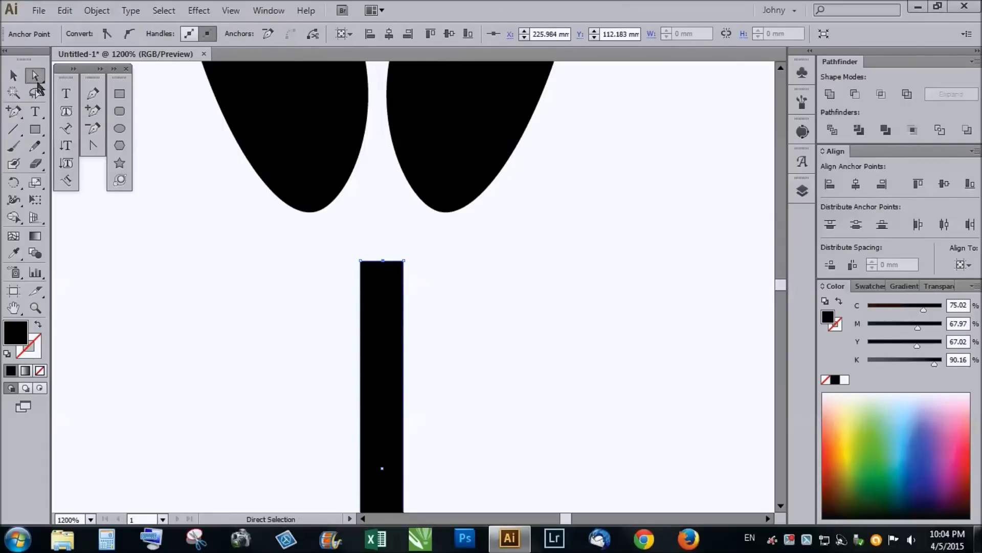
left_click(382, 260)
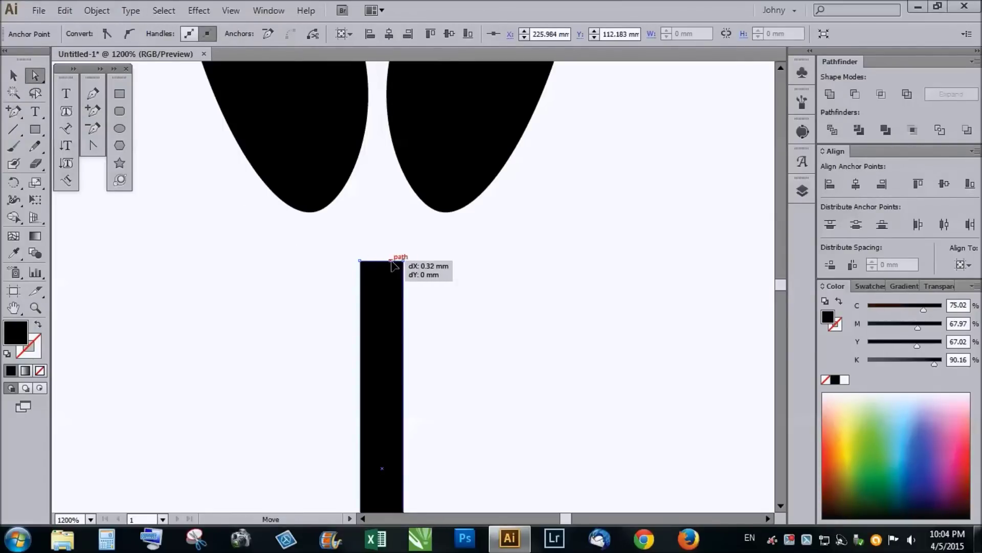
left_click_drag(379, 261, 384, 265)
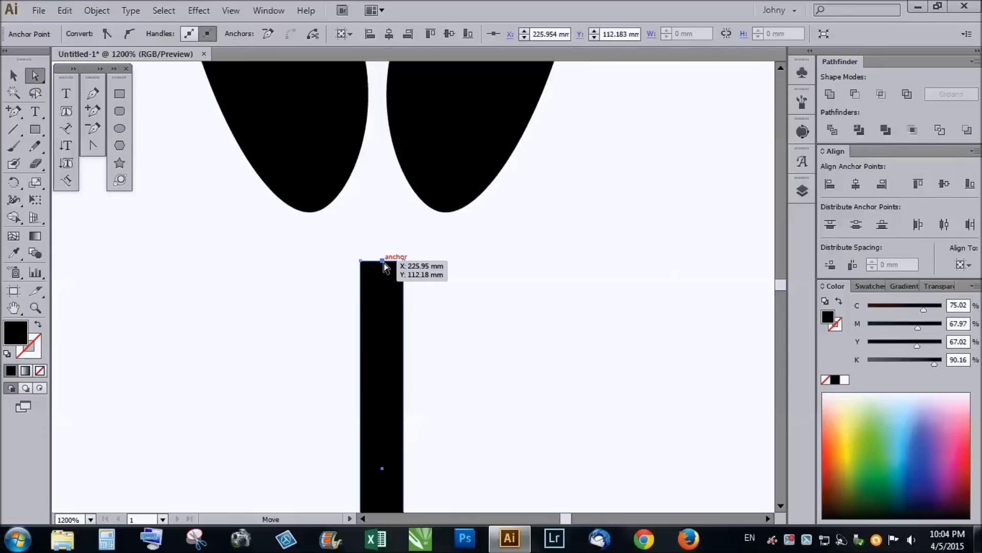
key("Down")
key("Down")
key("Down")
key("Down")
key("Down")
key("Down")
key("Down")
left_click(476, 273)
Move the stem up to meet the lowest leaves and check the whole wheat shape.
key("ctrl+0")
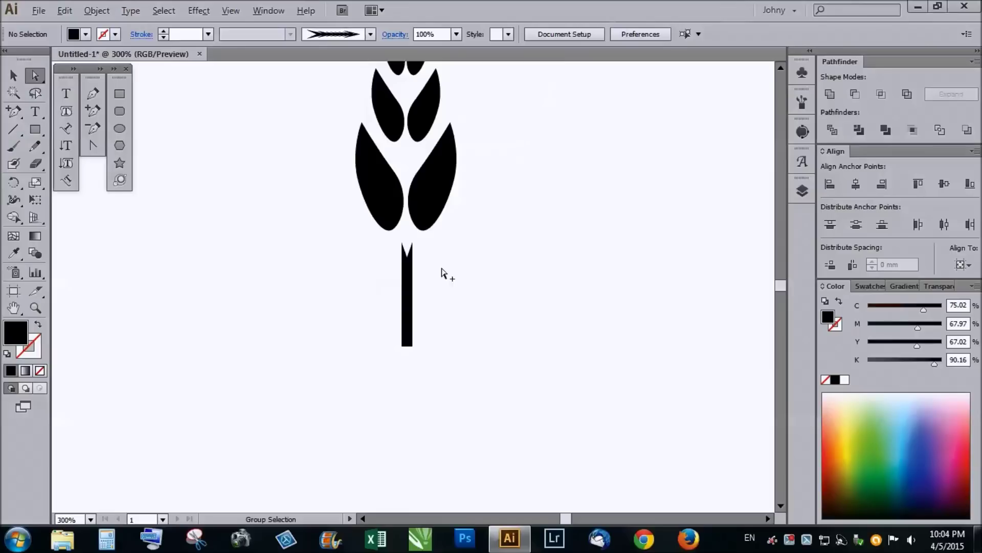
scroll(424, 248, "up", 2)
left_click(408, 281)
key("Up")
key("Up")
key("Up")
scroll(400, 285, "down", 3)
left_click(432, 299)
left_click_drag(449, 309, 314, 120)
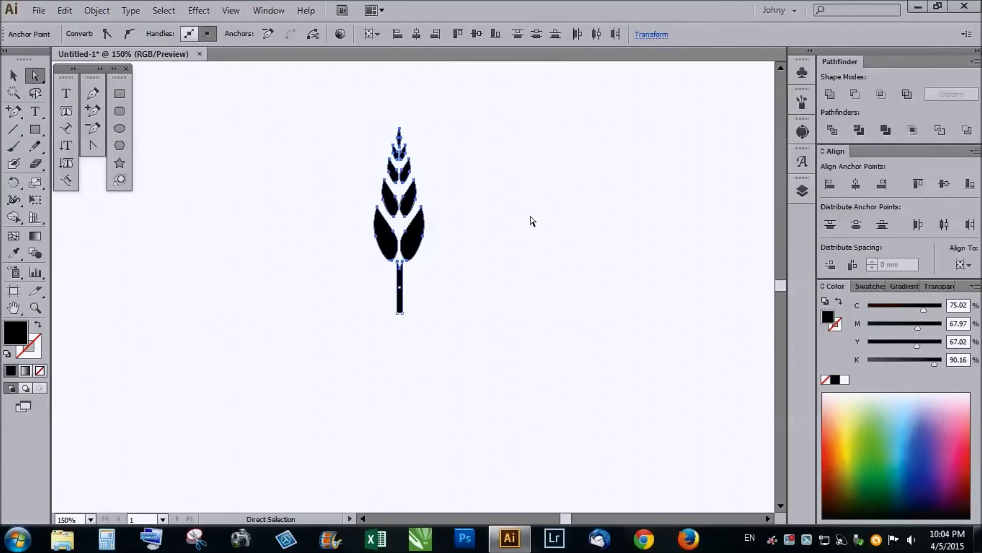
left_click(678, 164)
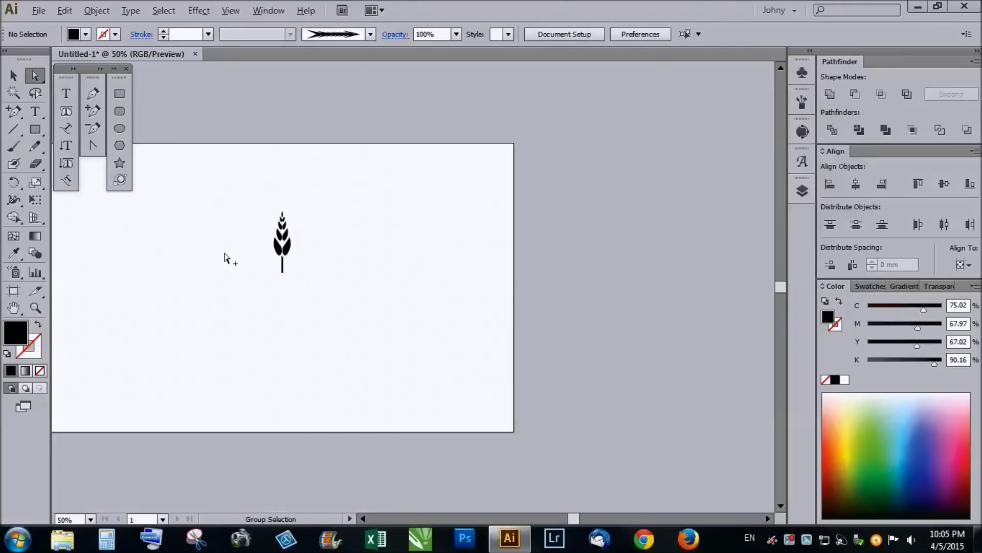
Open the Brushes panel beside the canvas and return to the Selection tool.
scroll(224, 257, "down", 1)
scroll(256, 253, "down", 1)
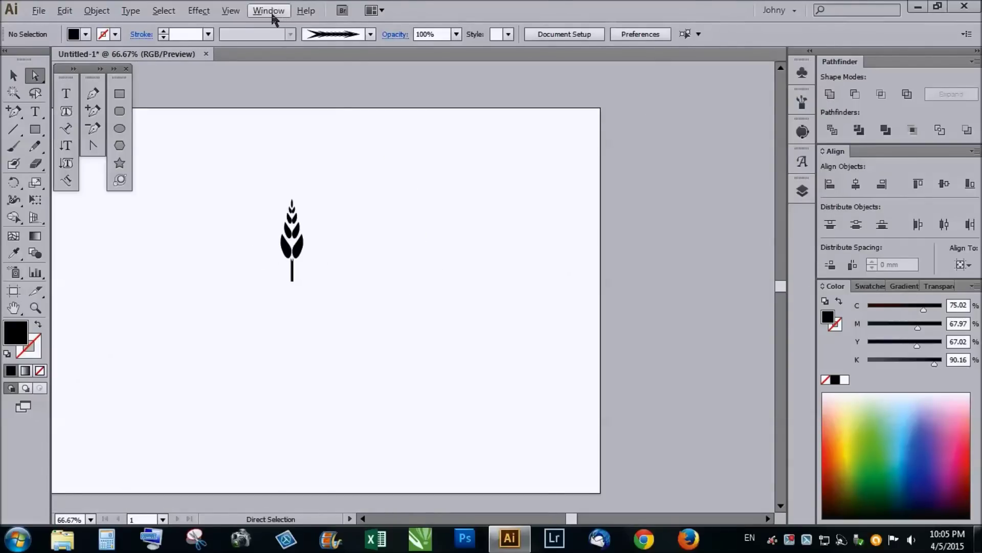
left_click(269, 10)
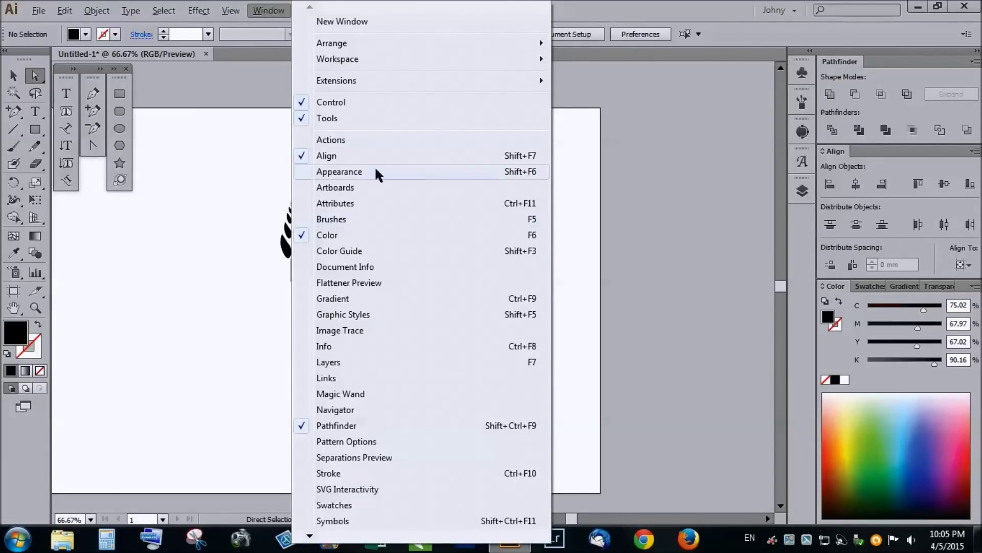
left_click(331, 221)
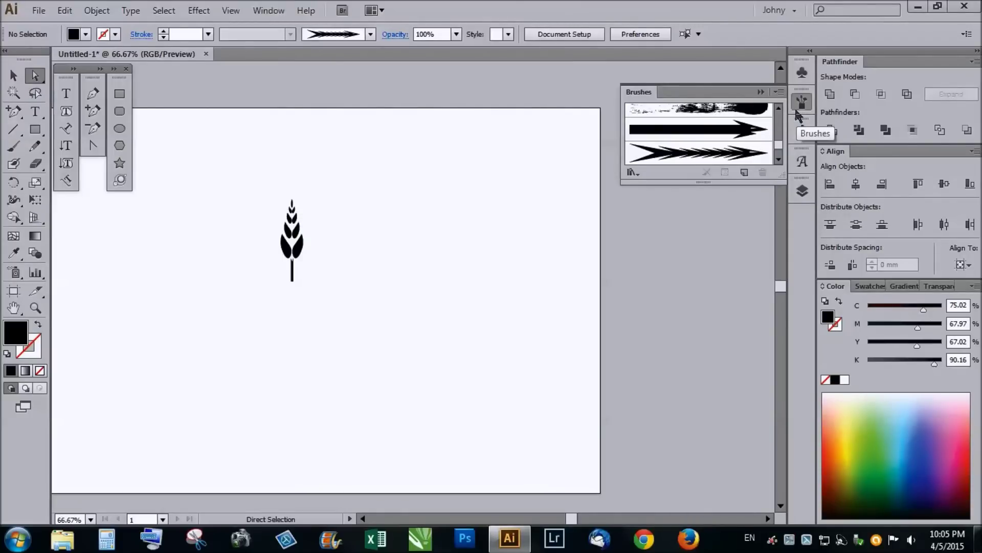
left_click(804, 106)
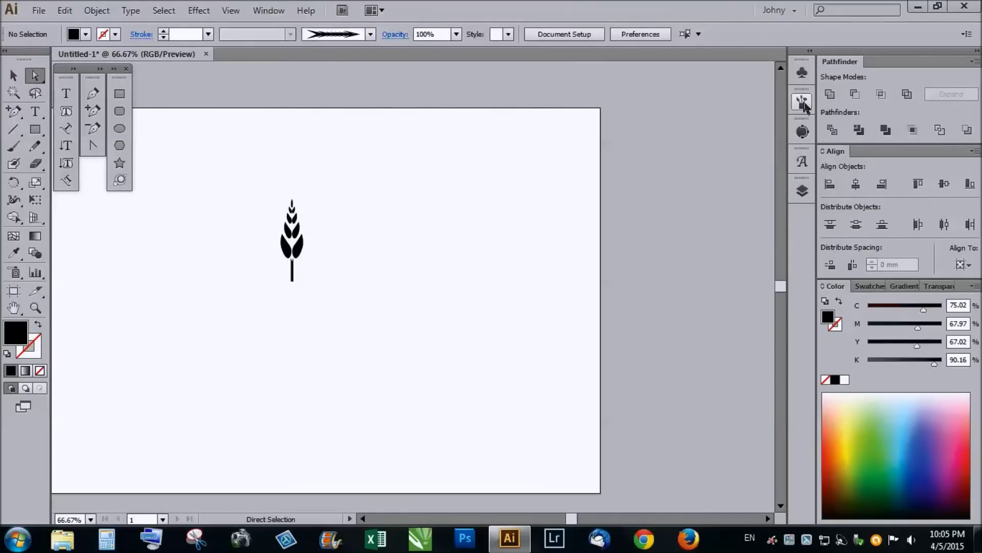
left_click(803, 105)
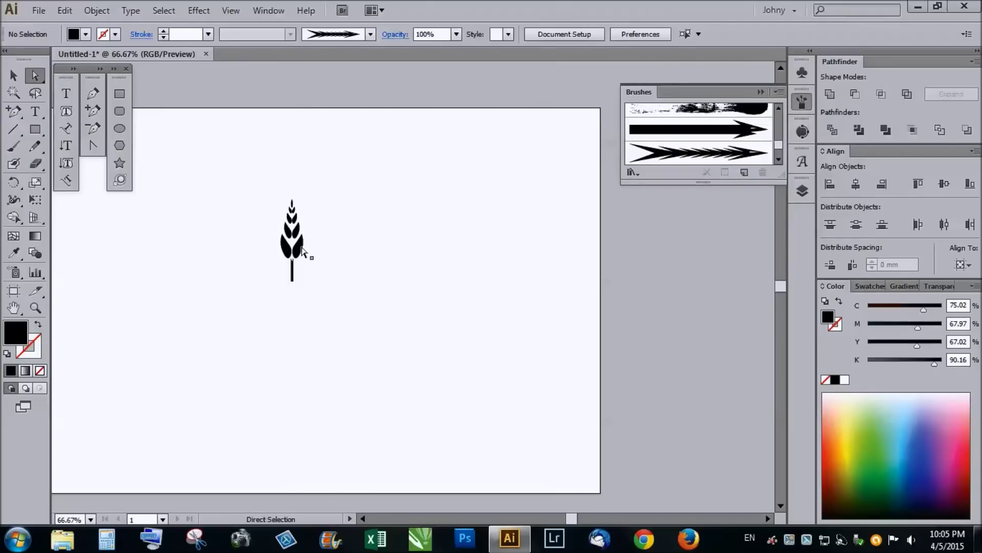
left_click(302, 248)
left_click(14, 76)
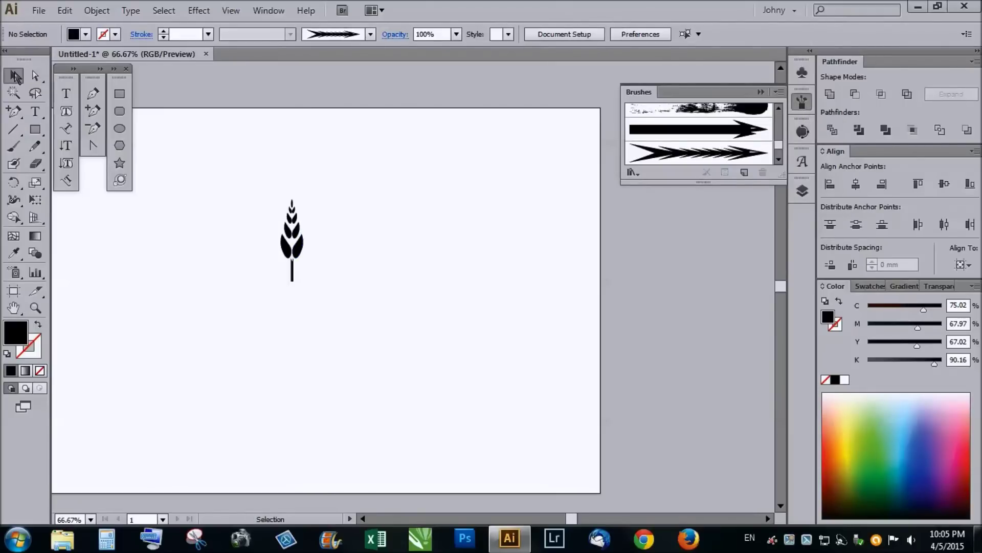
Add the wheat-ear artwork to Brushes as an upward-pointing Art Brush, then delete the original.
left_click_drag(222, 207, 412, 333)
left_click_drag(301, 254, 706, 154)
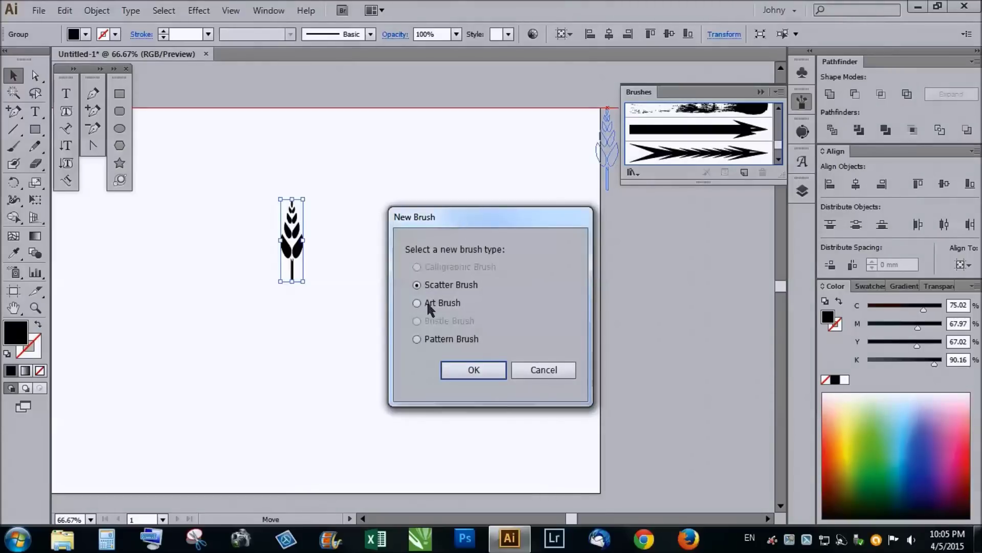
left_click(417, 303)
left_click(469, 370)
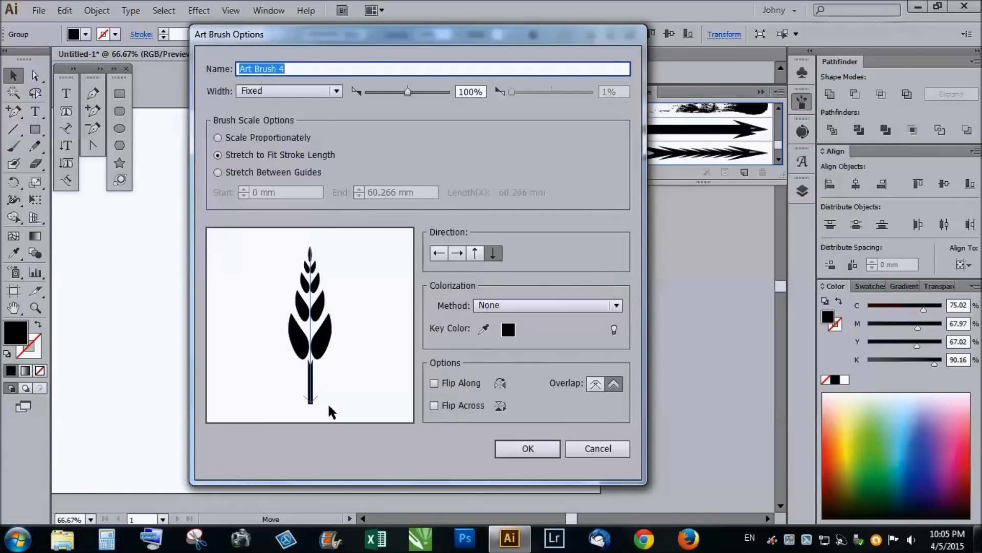
left_click(475, 254)
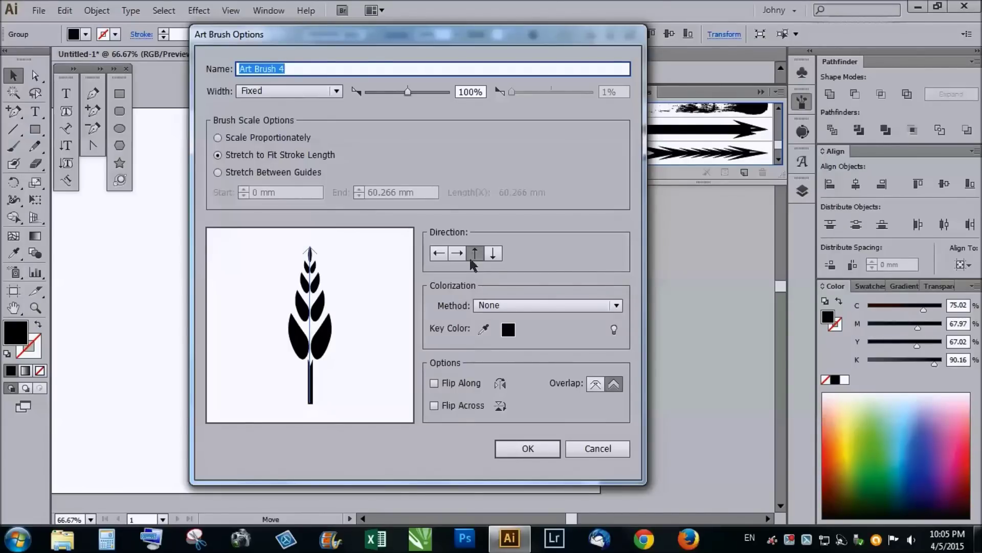
left_click(520, 450)
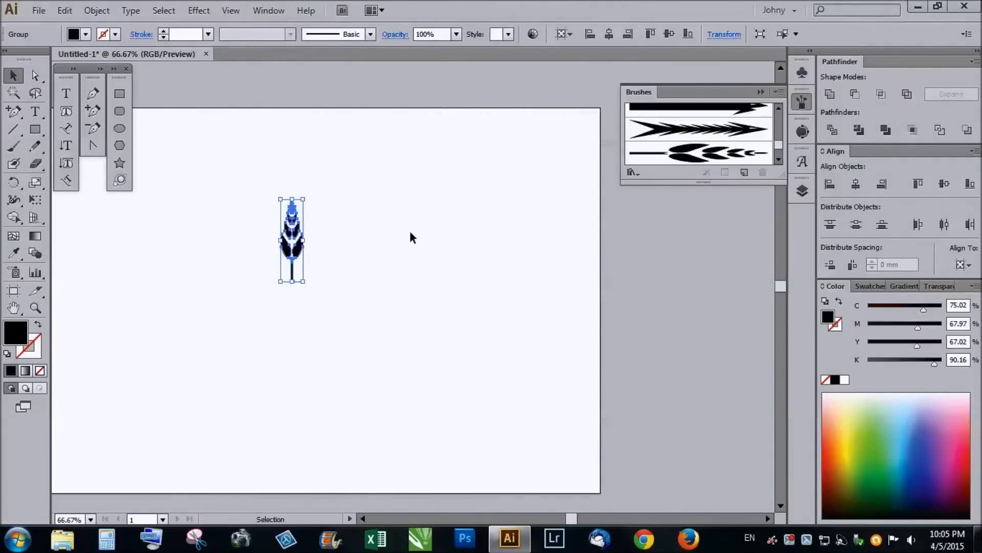
key("Delete")
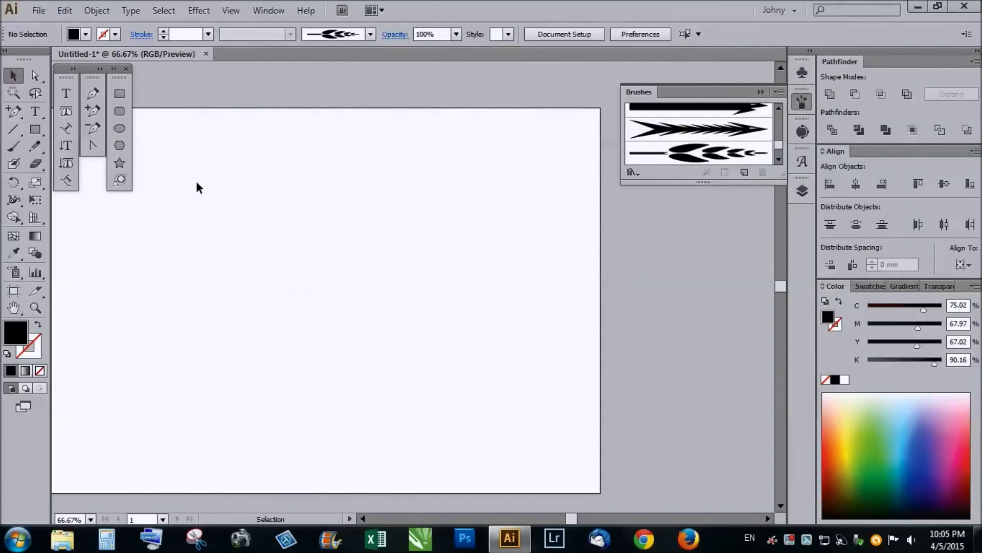
Draw a black filled circle in the middle of the artboard.
left_click(119, 129)
mouse_move(311, 231)
left_mouse_down()
mouse_move(360, 276)
mouse_move(428, 307)
left_mouse_up()
left_click(12, 75)
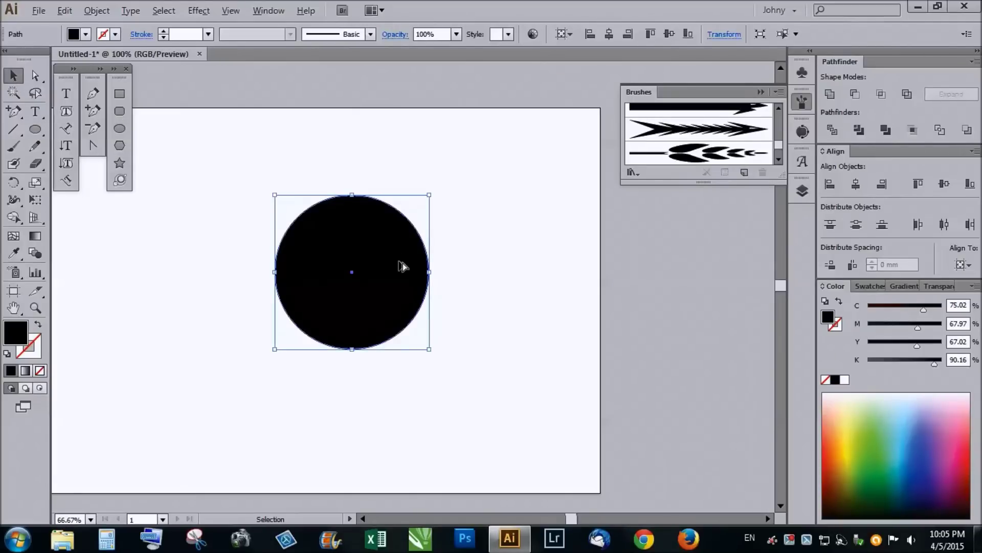
scroll(403, 263, "up", 2)
scroll(437, 285, "down", 2)
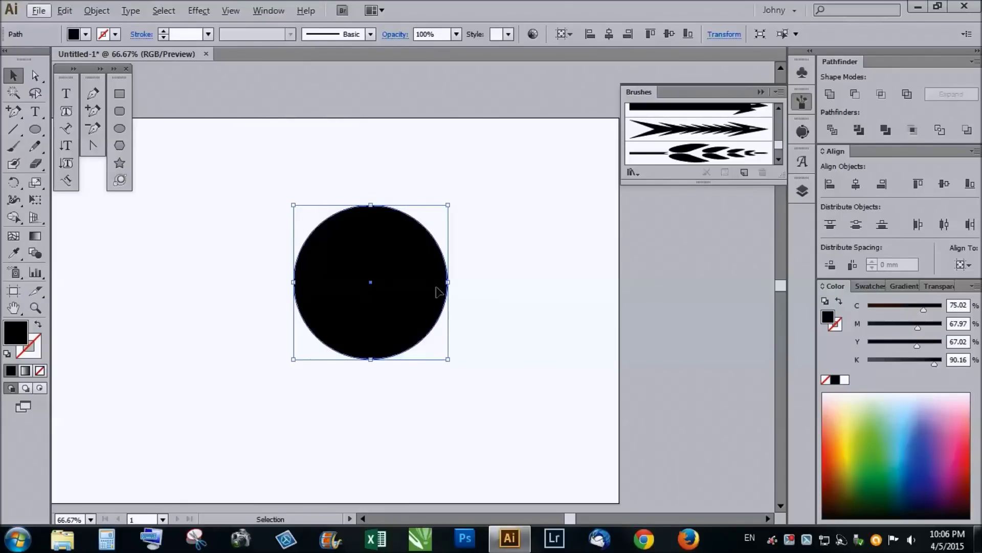
Trim a smaller inner circle from it, ungroup, and delete the inner piece to leave a ring.
key("a")
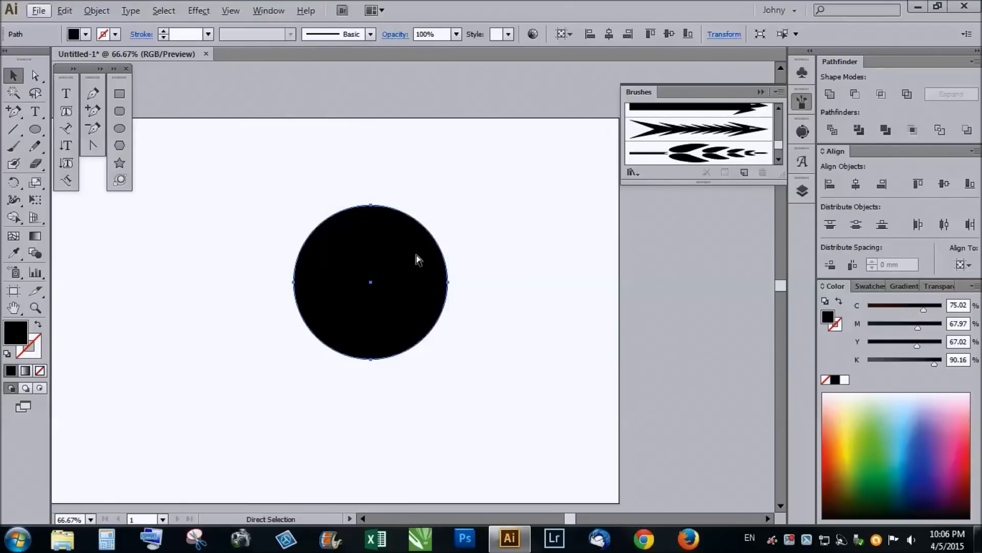
key("alt")
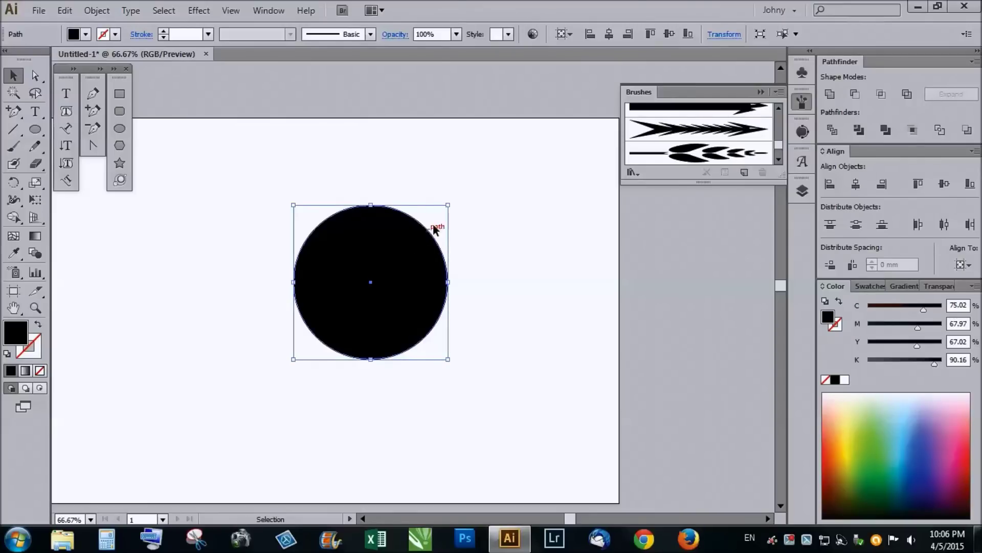
left_click_drag(448, 205, 430, 223)
key("ctrl+a")
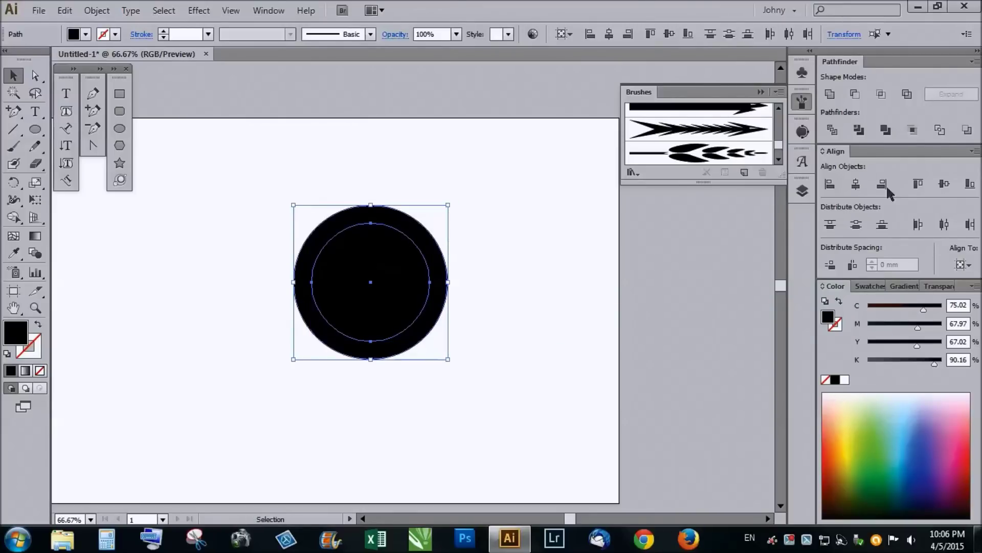
left_click(859, 130)
right_click(390, 280)
left_click(449, 361)
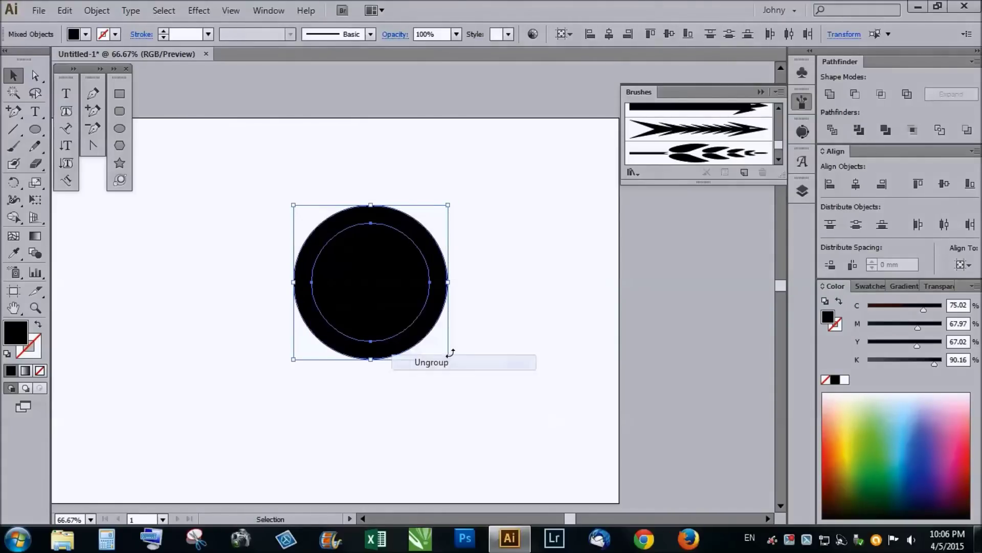
left_click(377, 285)
key("Delete")
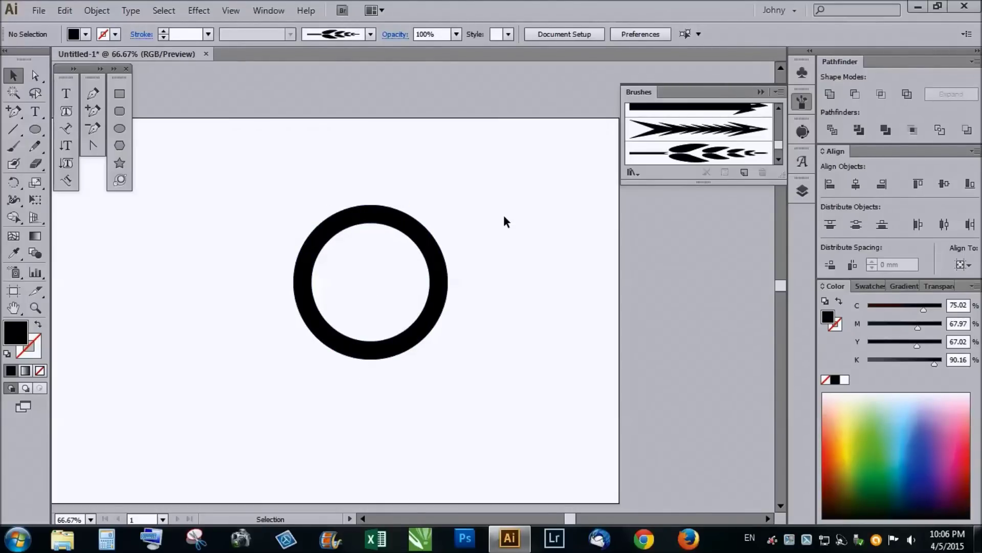
left_click(691, 160)
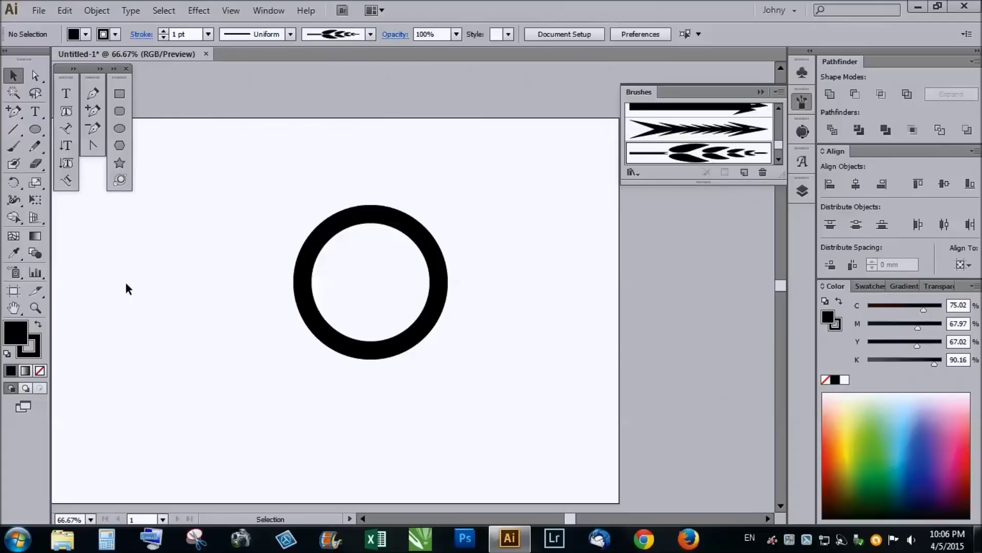
Paint a wheat-ear stroke arcing up the ring's left side with the Paintbrush, redoing the first attempt.
key("b")
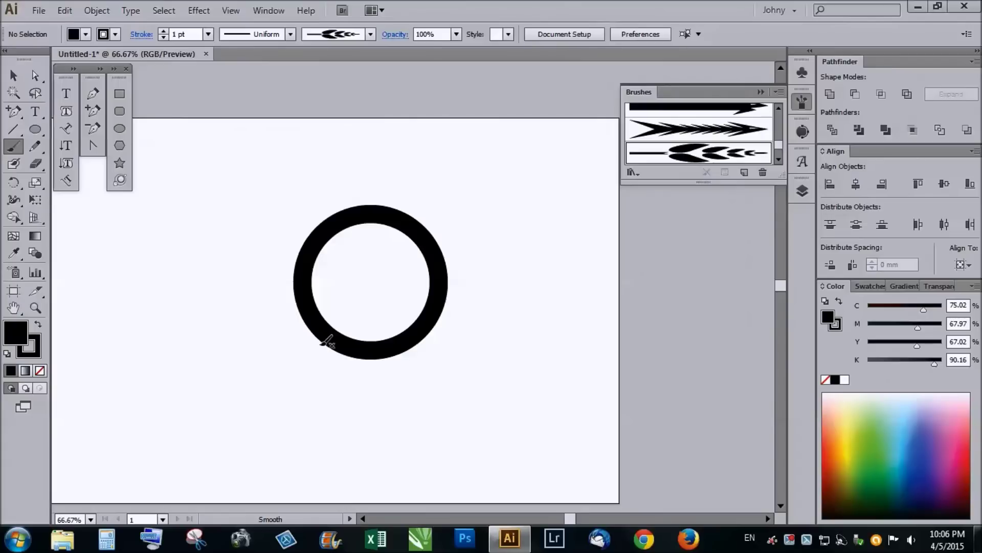
mouse_move(320, 352)
left_mouse_down()
mouse_move(308, 321)
mouse_move(353, 197)
left_mouse_up()
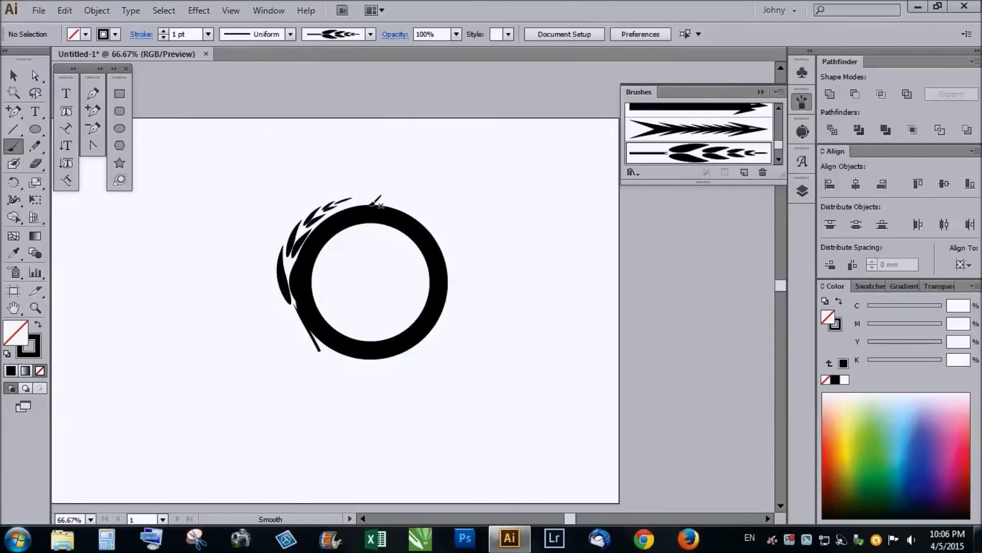
key("ctrl+z")
left_click_drag(306, 353, 349, 192)
scroll(307, 253, "up", 2, "alt")
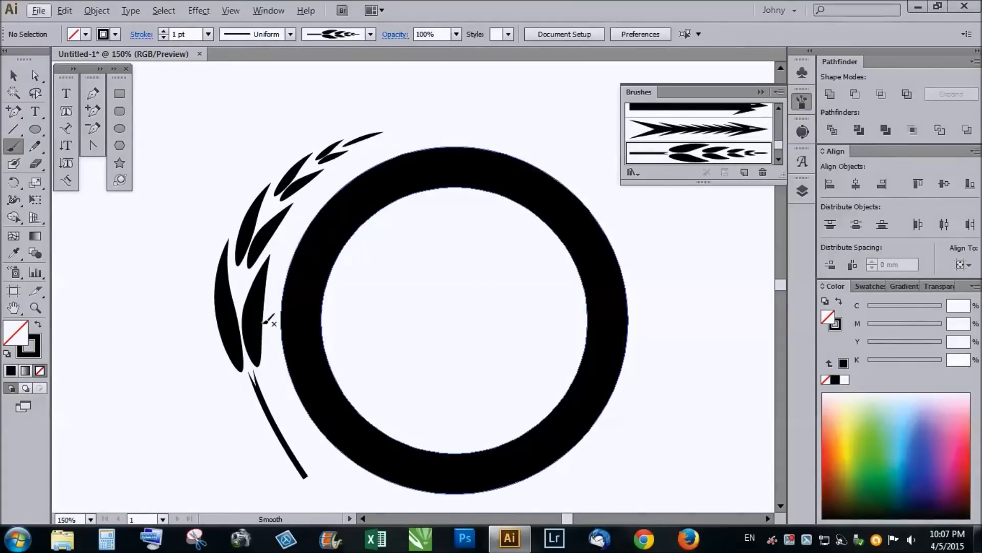
scroll(233, 235, "down", 2, "alt")
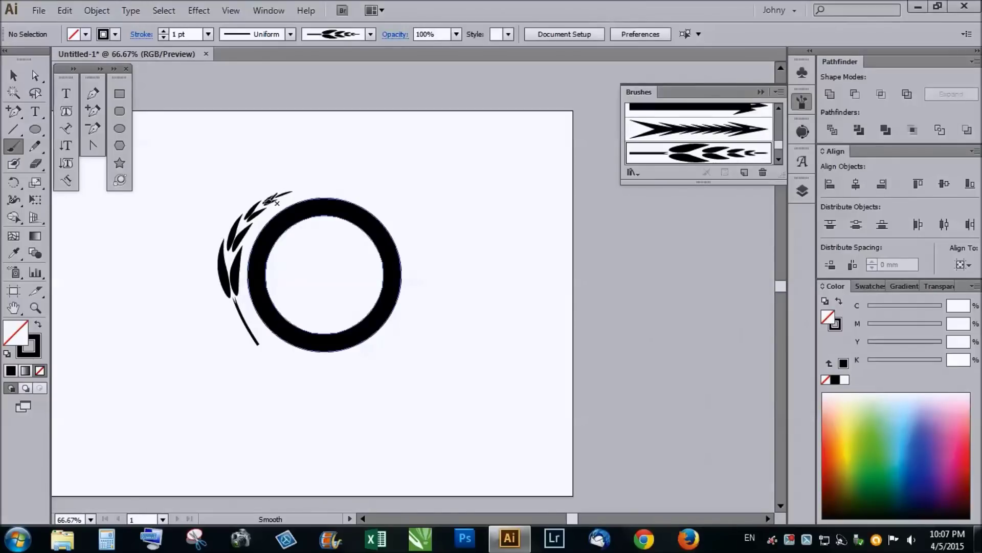
scroll(249, 219, "up", 1, "alt")
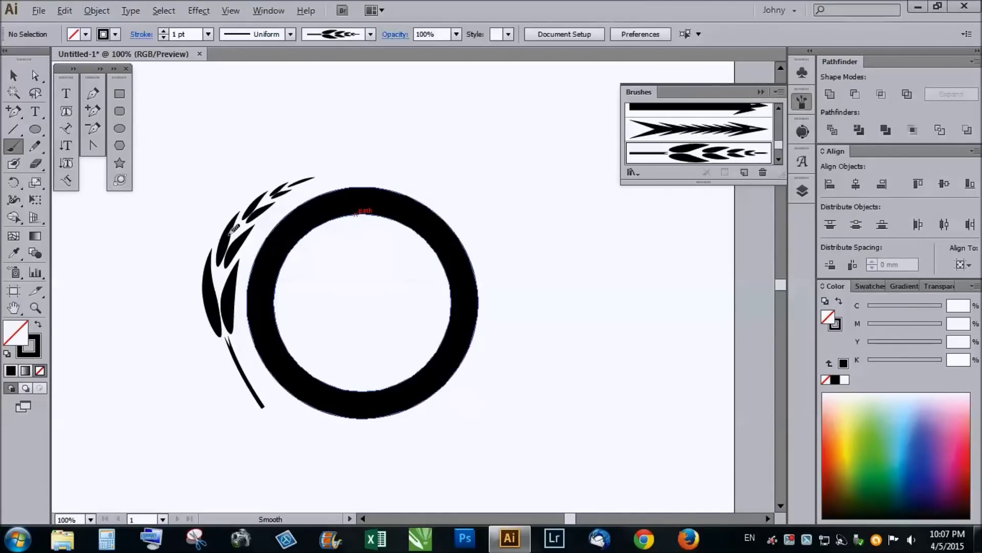
key("alt")
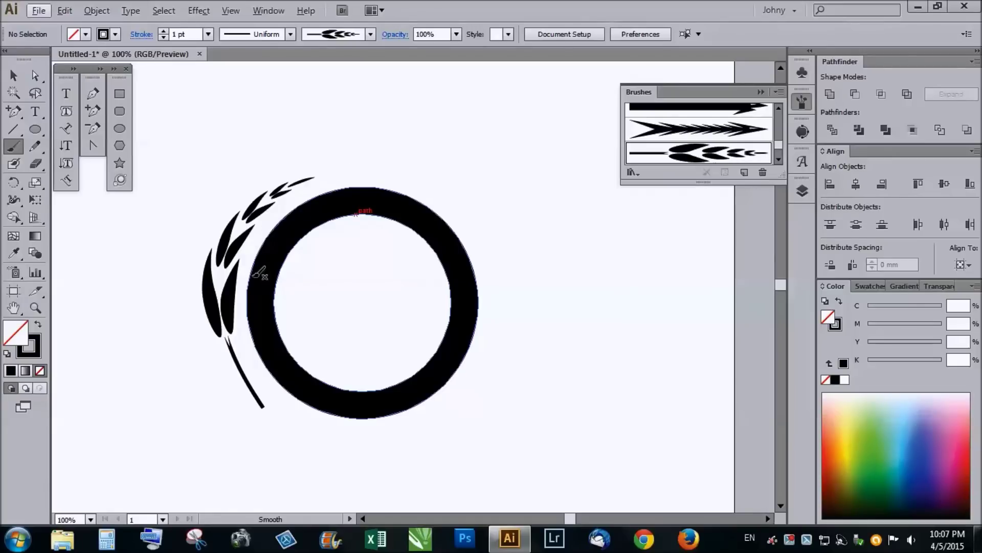
Select the wheat path and enter a 1 pt stroke weight after first trying 0.75 pt.
left_click(191, 34)
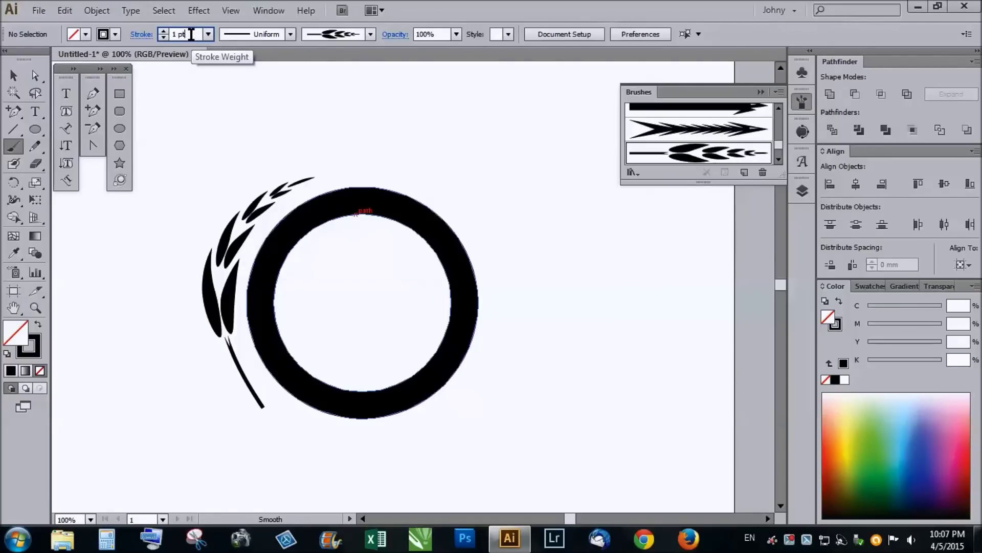
left_click(208, 34)
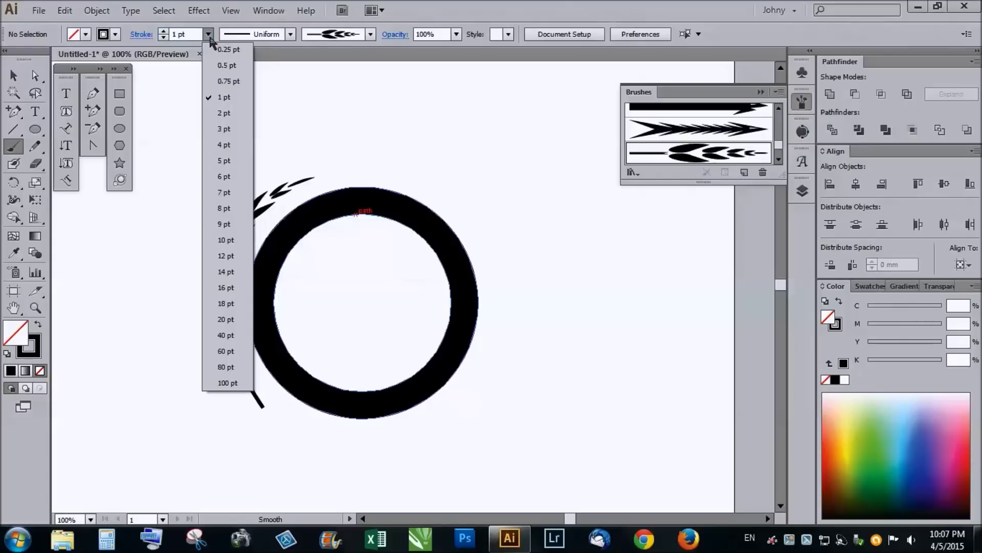
left_click(219, 81)
key("v")
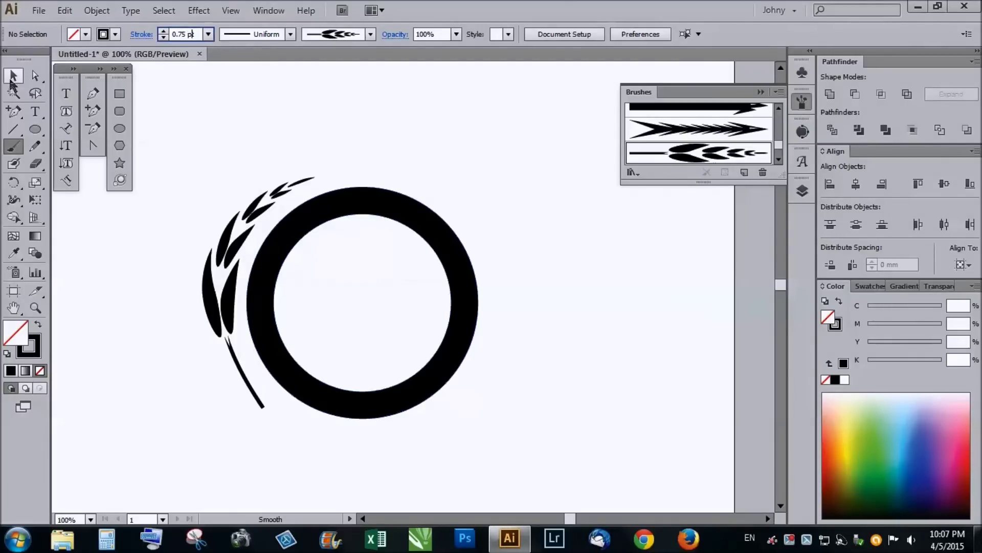
left_click(243, 214)
left_click(190, 34)
key("BackSpace")
type("1")
key("Return")
Test 2, 0.5 and 0.75 pt weights, then settle the wheat stroke back at 1 pt.
key("Up")
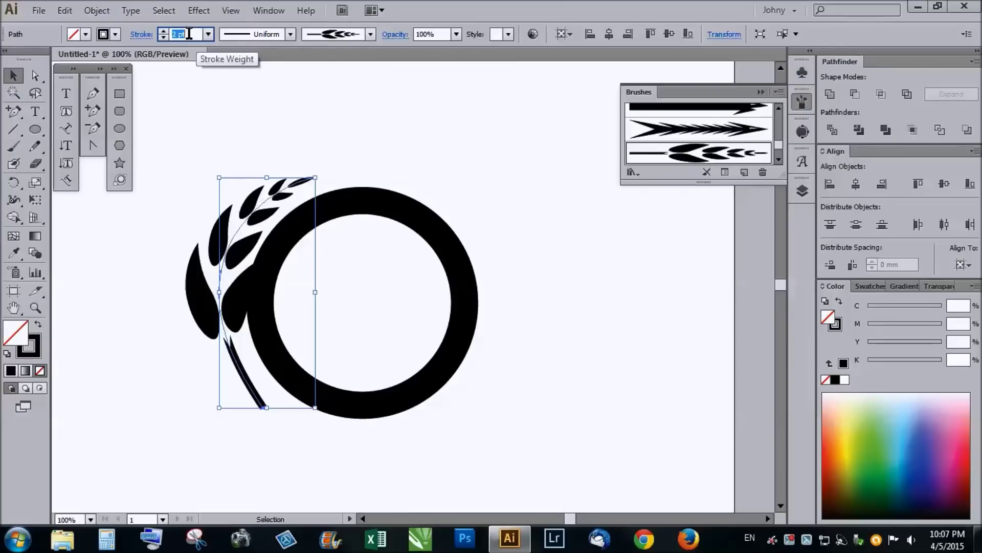
key("Down")
key("Up")
key("Up")
key("Down")
left_click(208, 34)
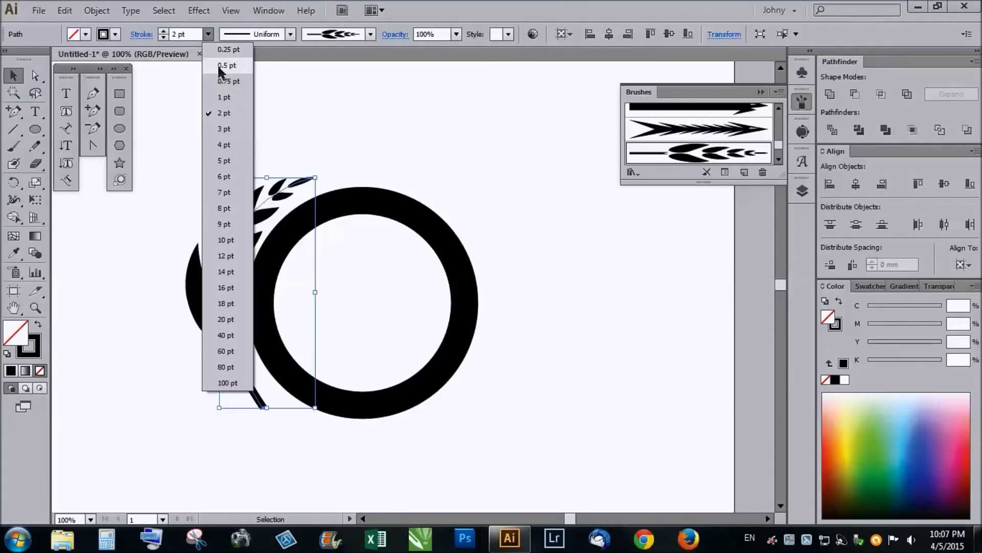
left_click(220, 65)
left_click(208, 34)
left_click(215, 80)
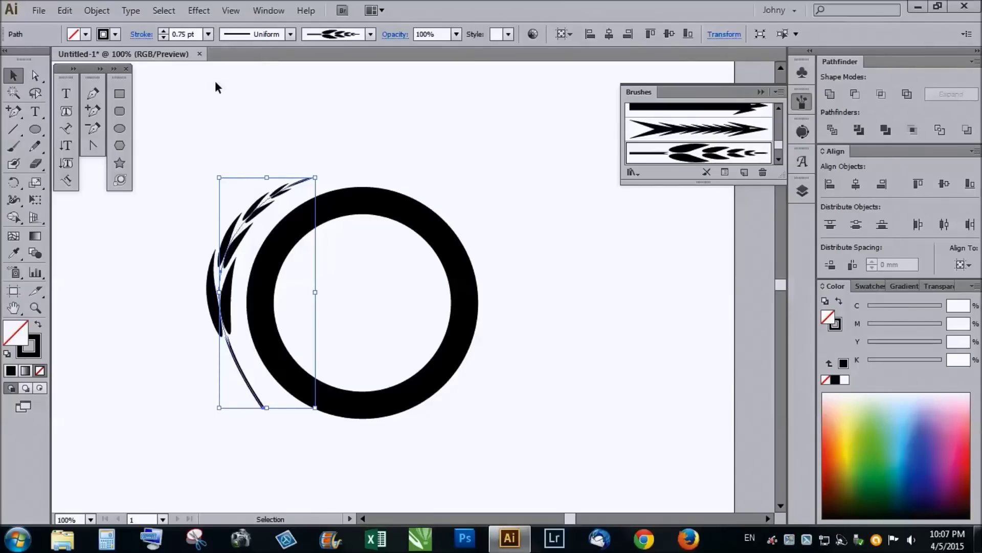
left_click(208, 34)
left_click(215, 95)
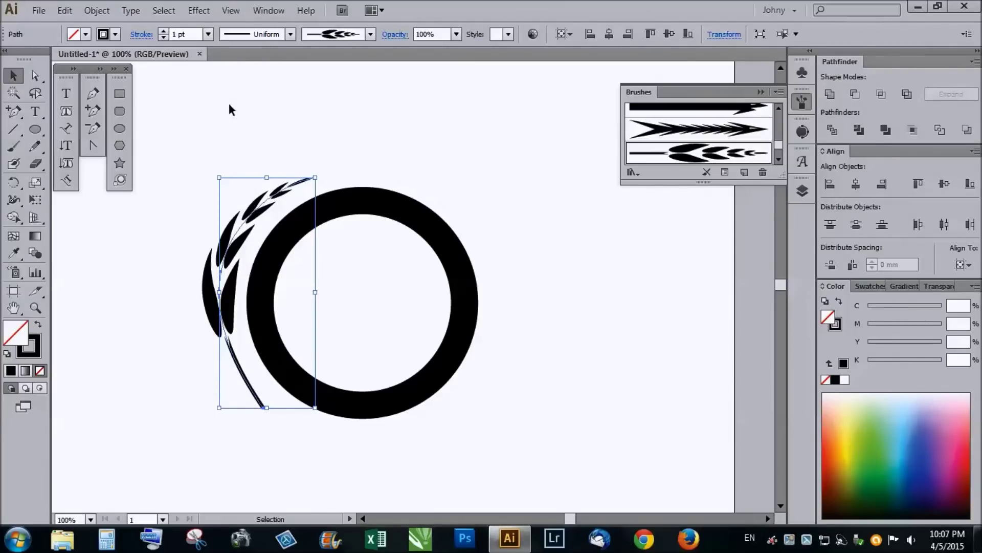
left_click(327, 130)
scroll(257, 159, "down", 1)
scroll(259, 201, "up", 1)
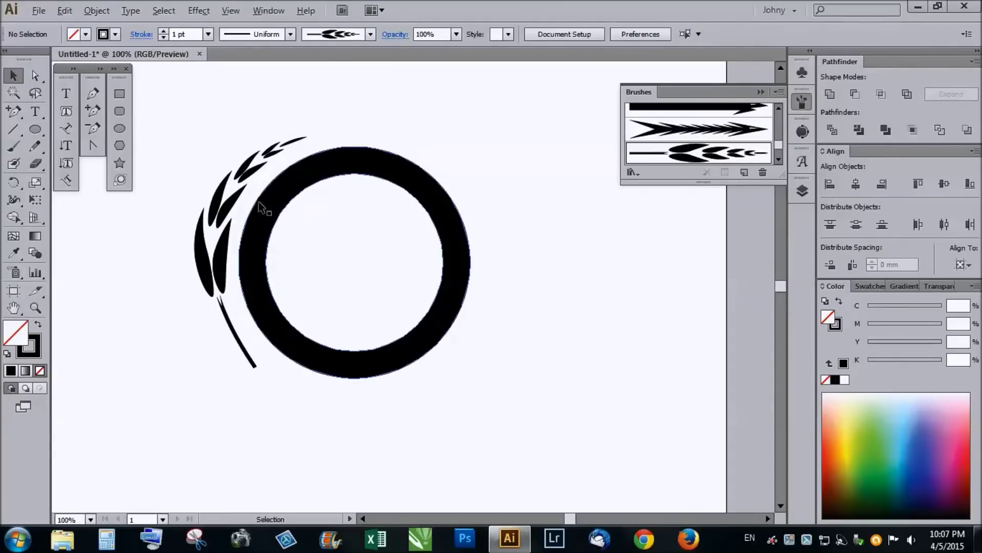
Alt-drag a duplicate of the wheat sprig to the right of the ring.
key("alt")
key("alt")
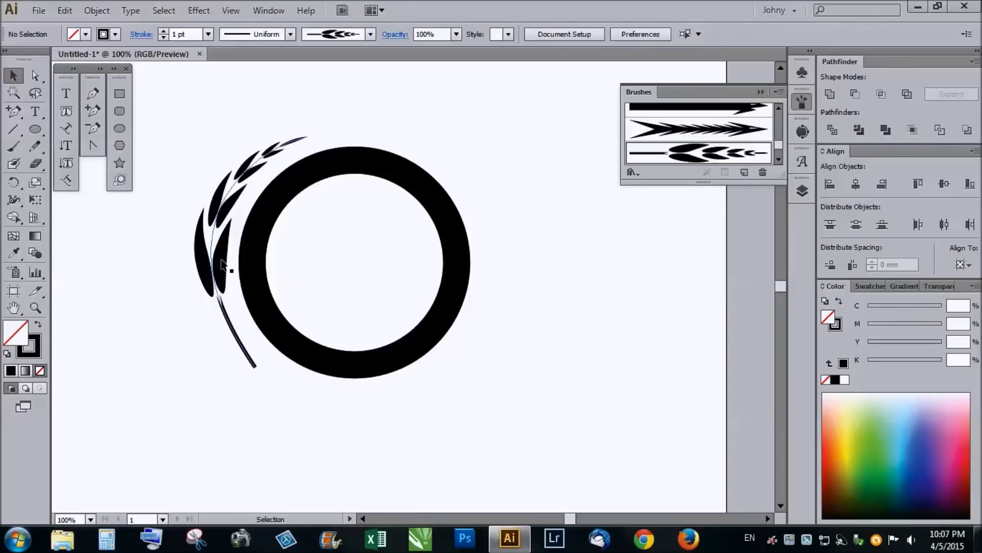
left_click_drag(221, 264, 496, 279)
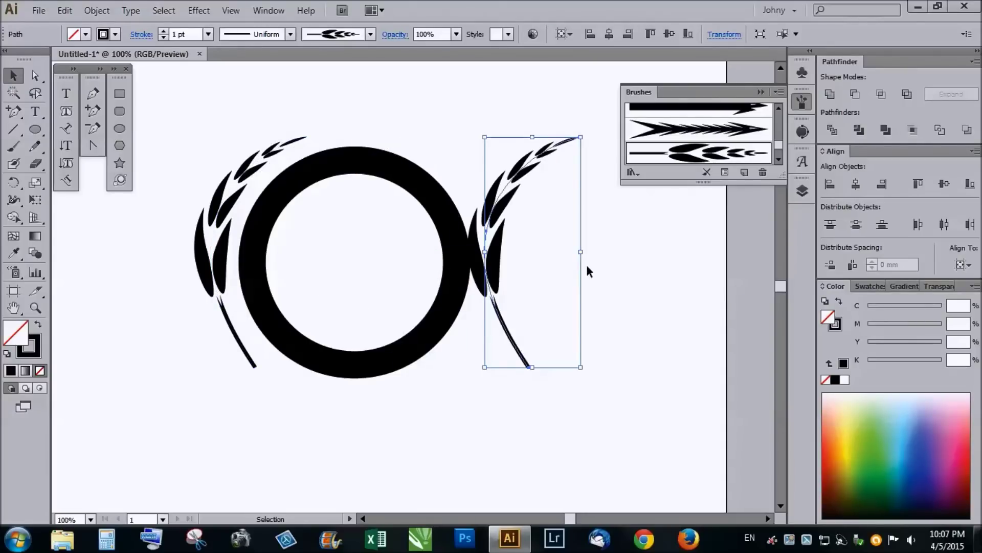
left_click_drag(581, 253, 471, 262)
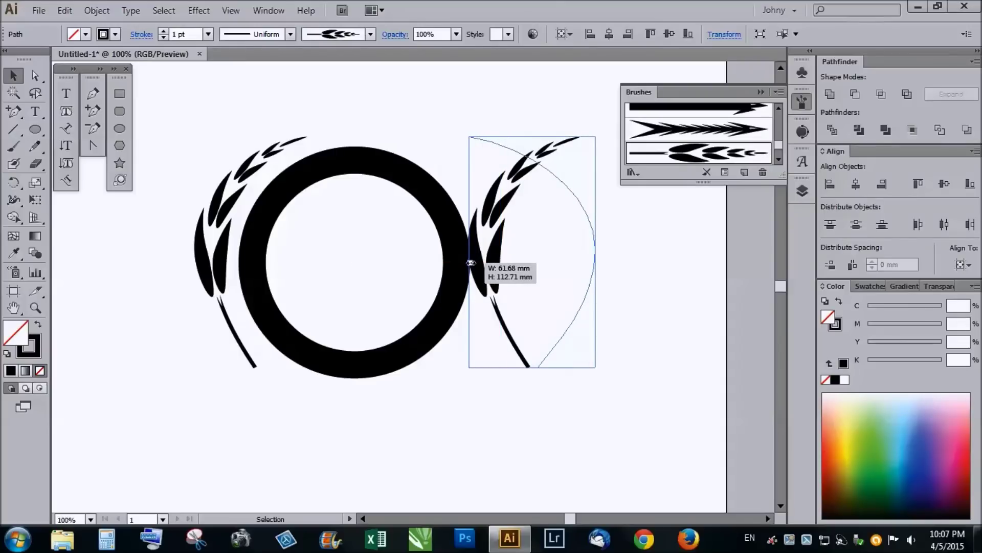
left_click_drag(471, 262, 472, 265)
key("ctrl+z")
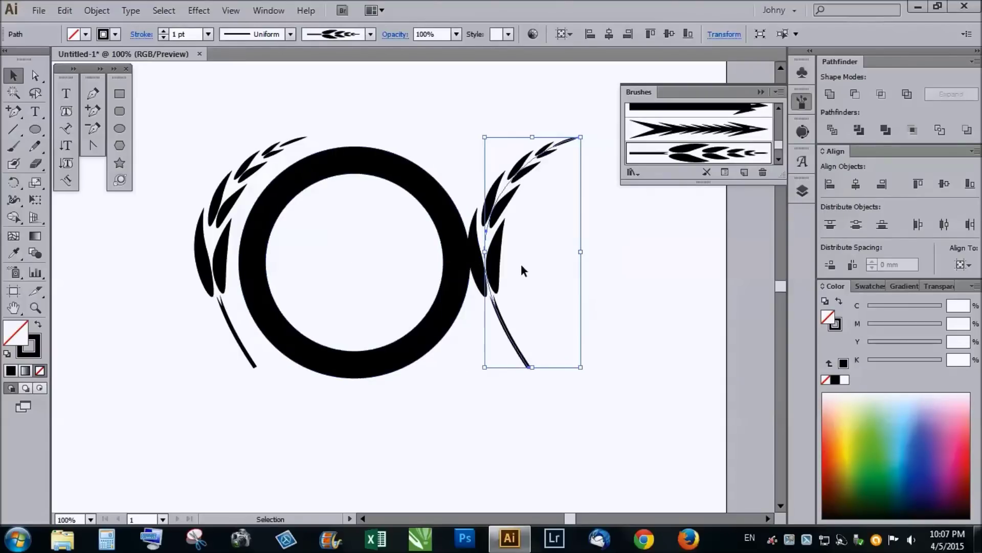
Mirror the wheat copy horizontally and position it against the ring's right side.
left_click_drag(495, 259, 527, 259)
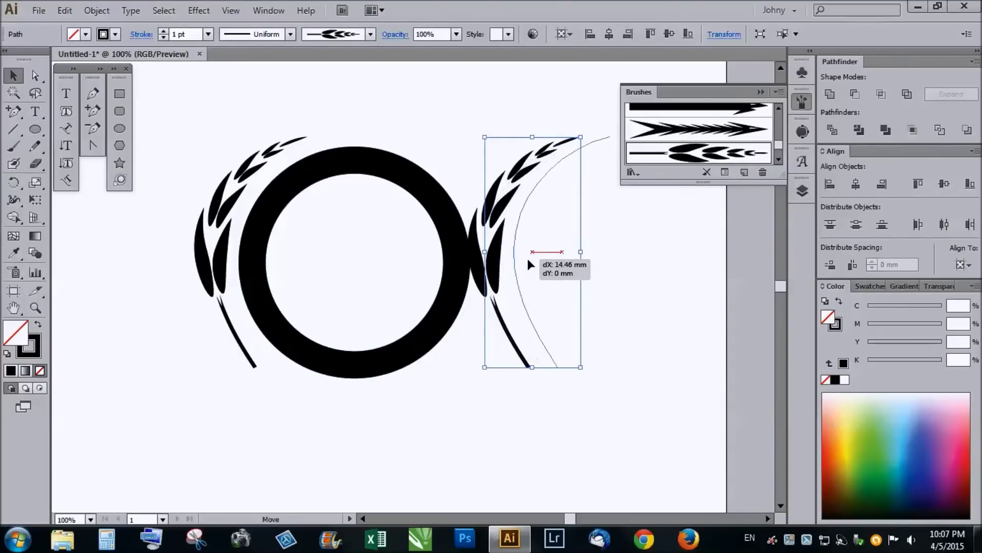
left_click_drag(613, 252, 515, 251)
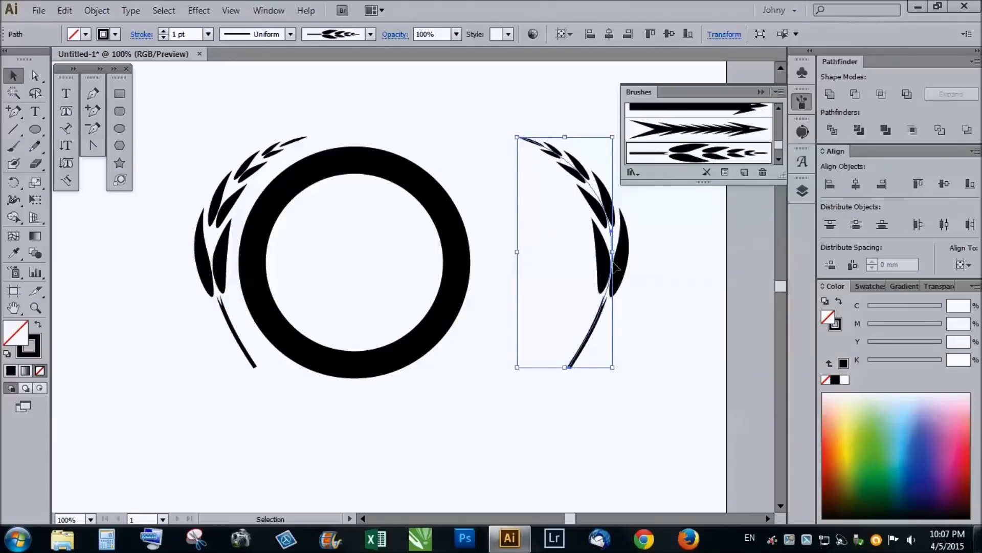
left_click_drag(612, 264, 496, 259)
key("alt")
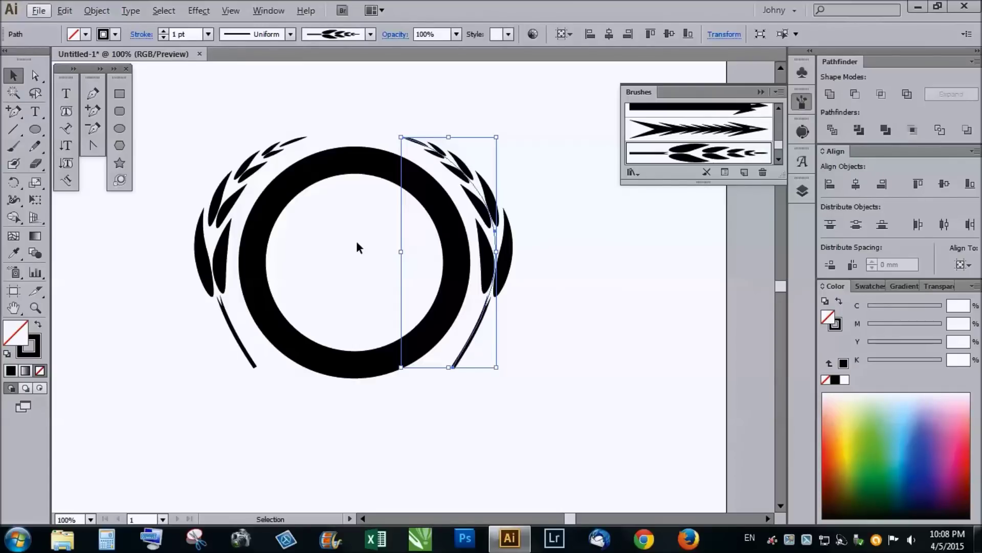
left_click(339, 112)
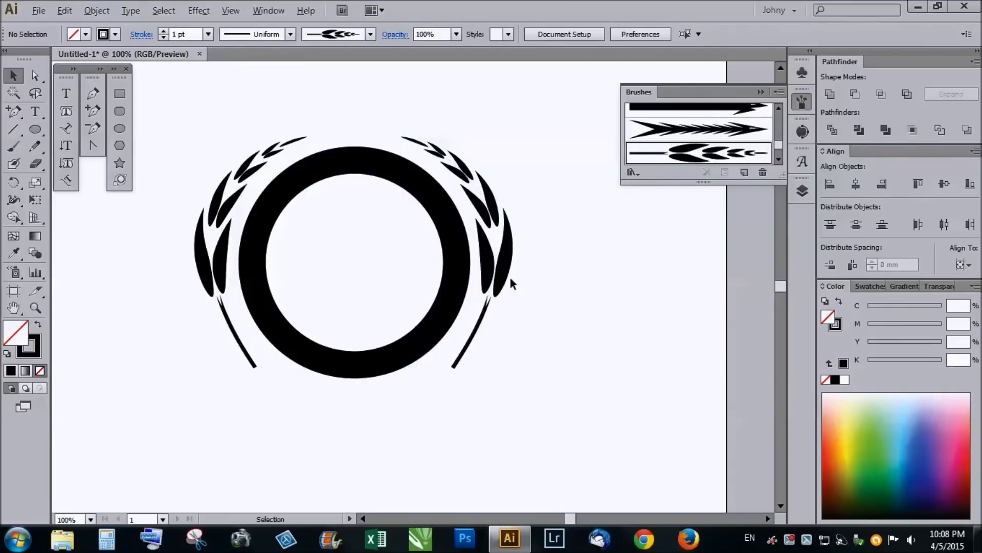
key("alt")
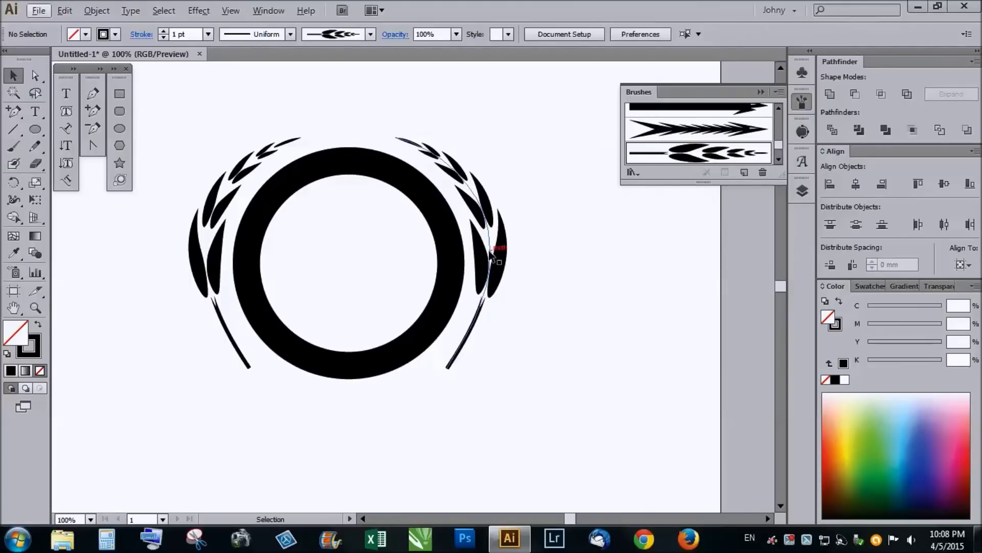
Zoom out, select all the ring and wheat artwork, and delete it.
key("ctrl+minus")
scroll(465, 276, "up", 1)
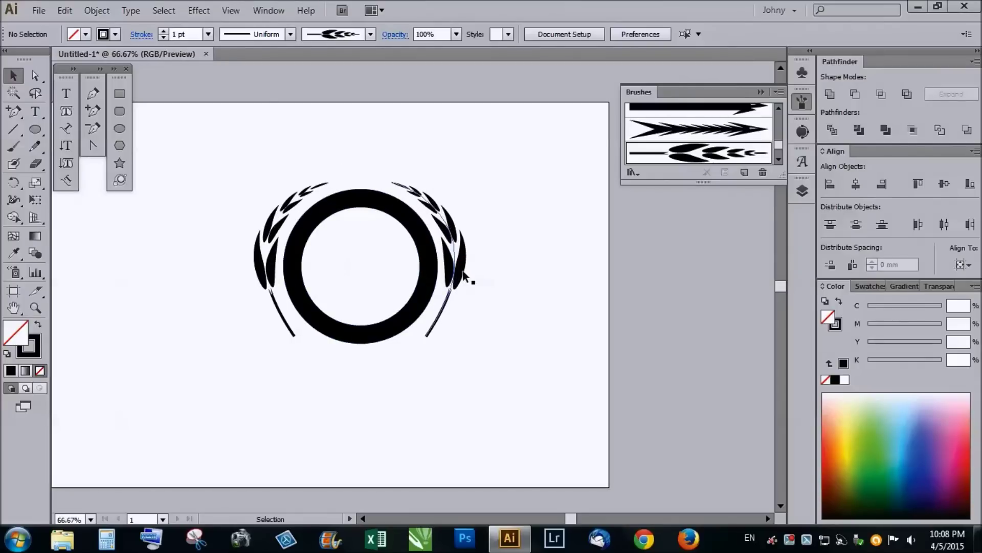
key("ctrl+a")
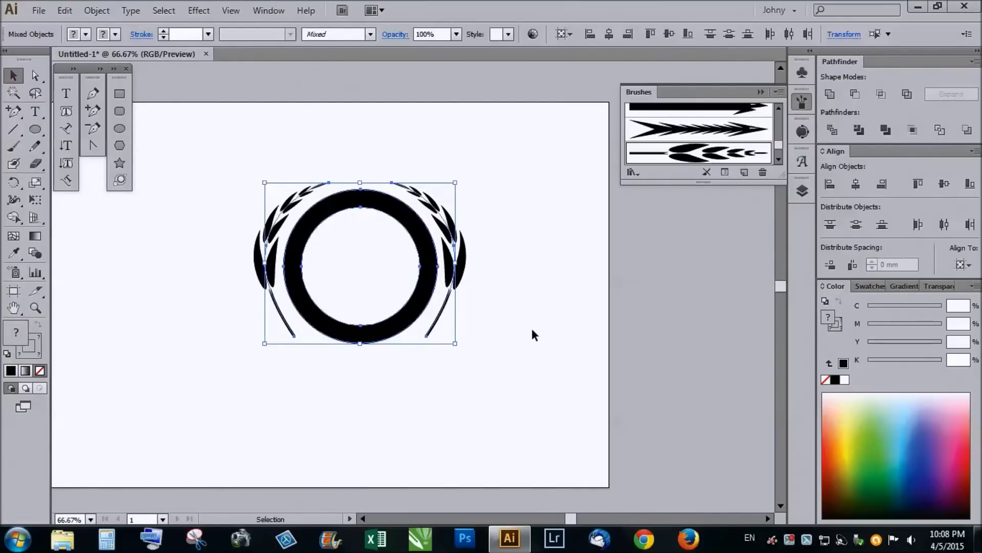
key("Delete")
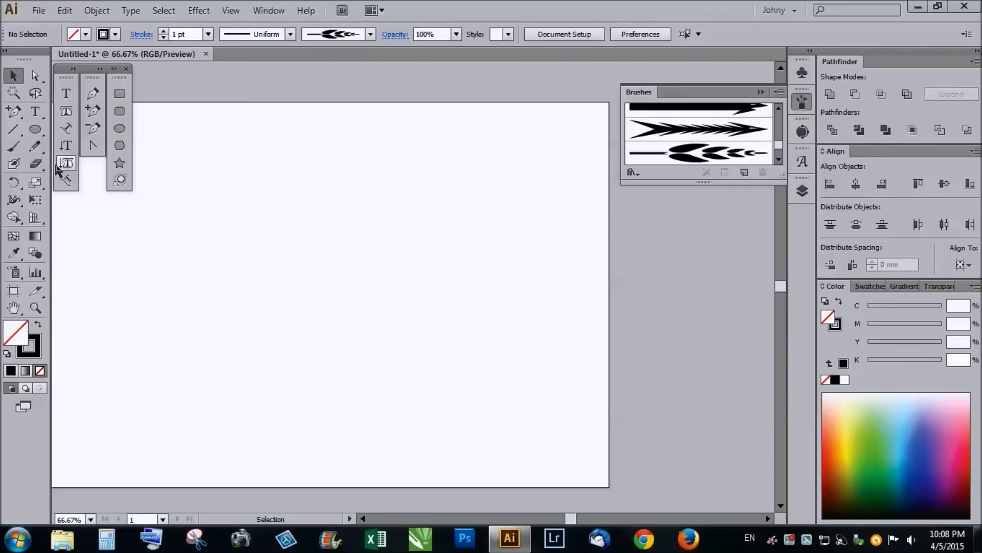
Create a triangle with the Polygon tool set to 3 sides.
left_click(121, 147)
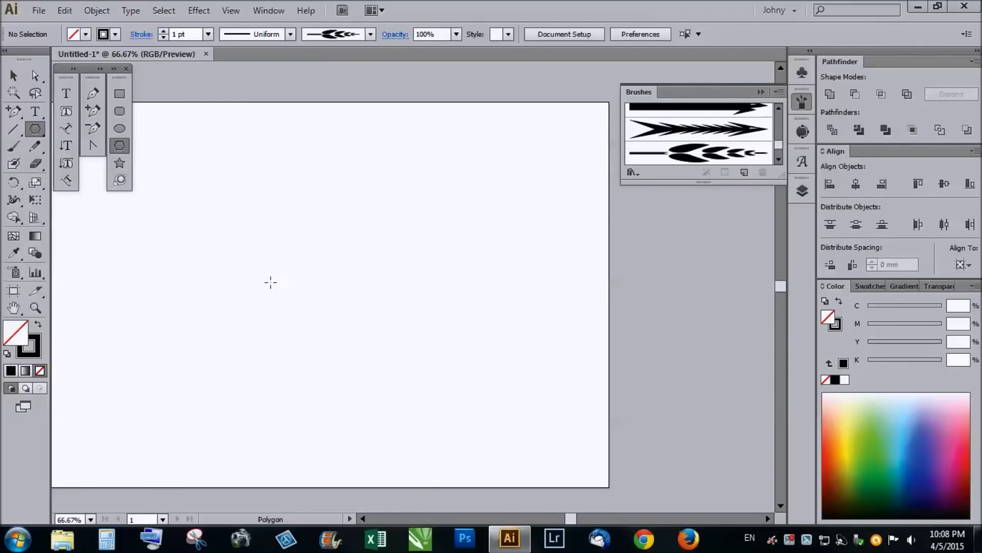
left_click(271, 282)
type("3")
left_click(364, 302)
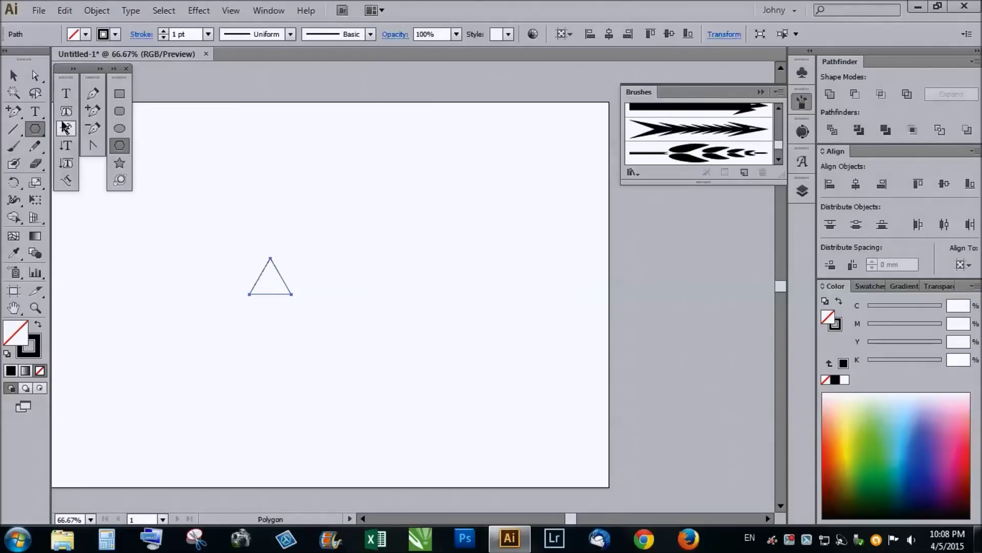
Give the triangle no stroke and a black fill.
left_click(34, 354)
left_click(40, 370)
left_click(16, 330)
left_click(11, 370)
Rotate the triangle 90° so its tip points right.
left_click(13, 75)
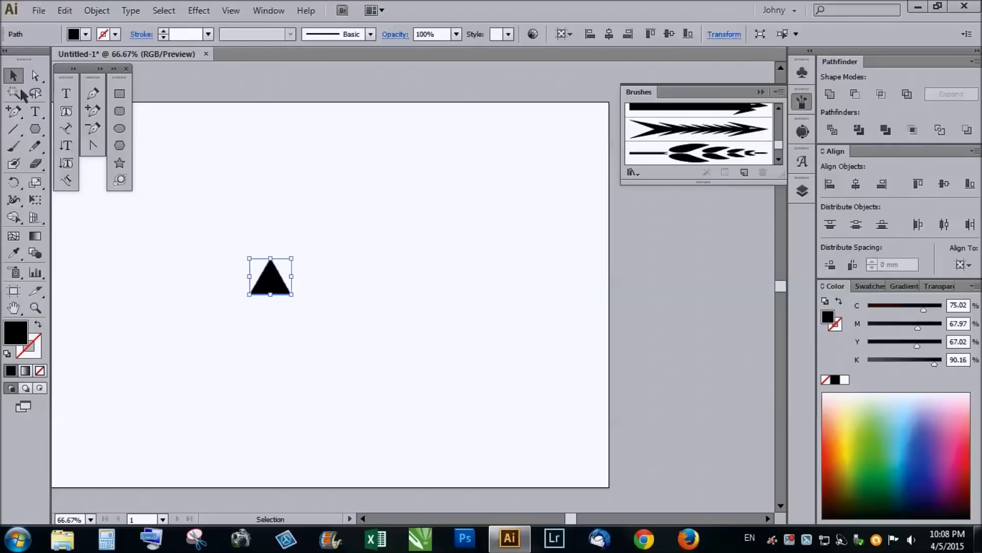
key("ctrl+1")
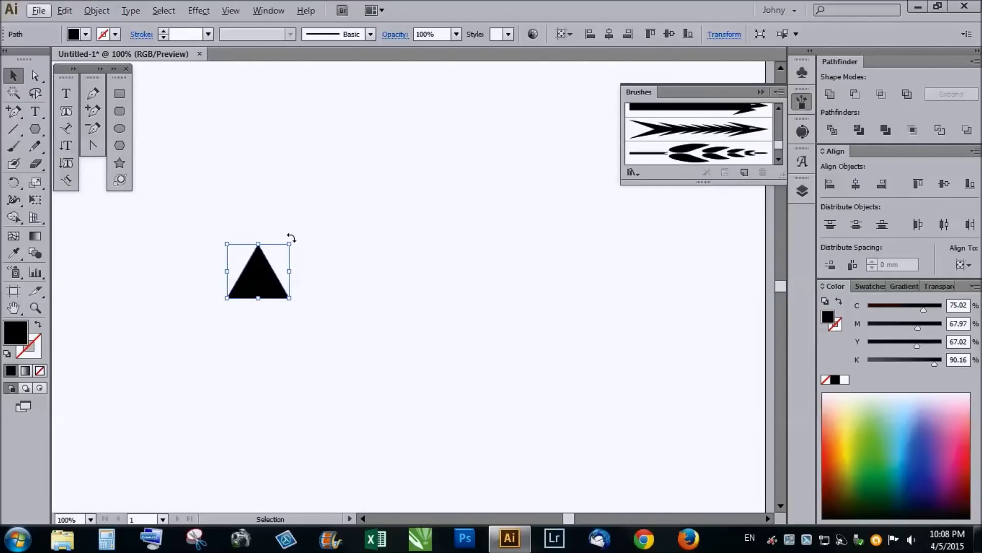
left_click_drag(291, 238, 302, 285)
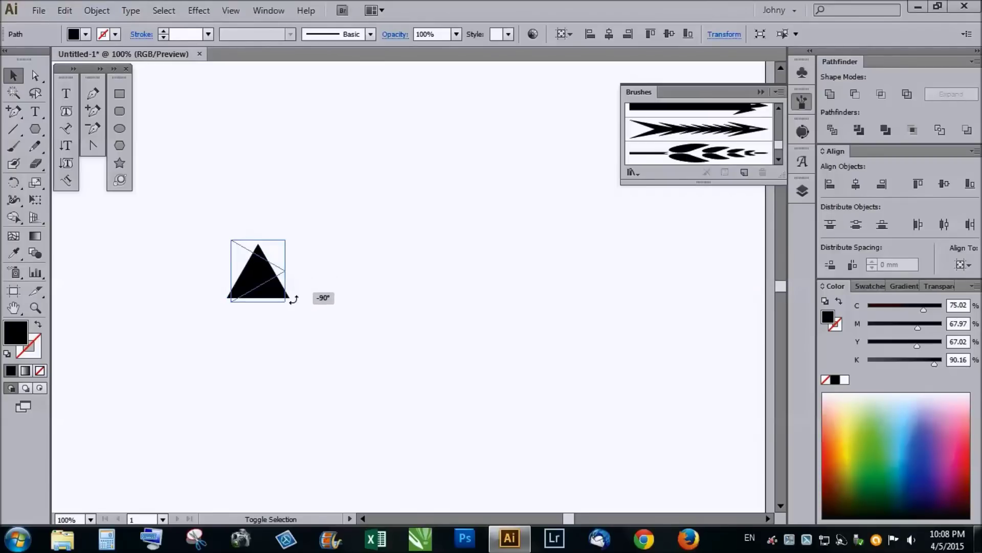
mouse_move(303, 284)
left_mouse_down()
mouse_move(299, 257)
mouse_move(288, 292)
left_mouse_up()
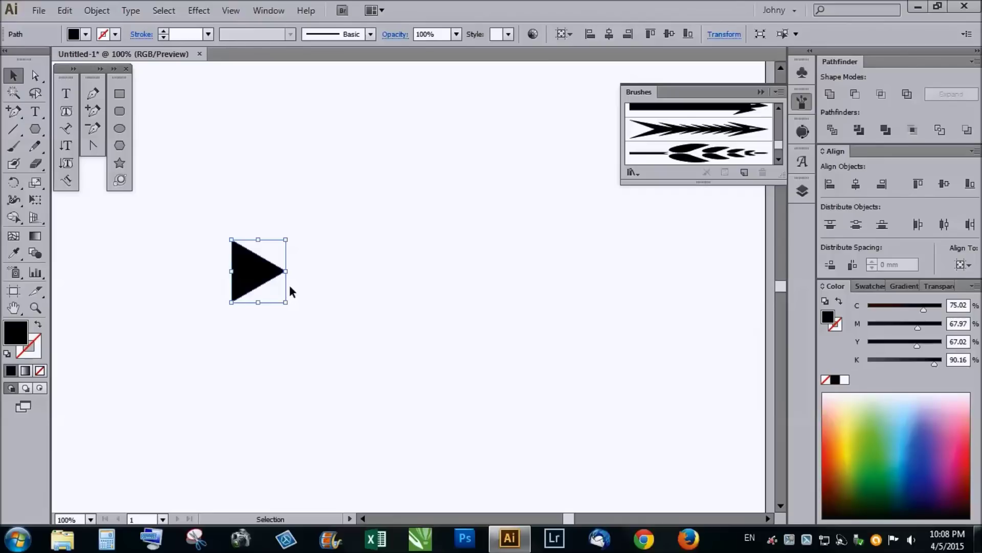
Add an anchor point mid-way on the triangle's left edge and nudge it rightward into a notch.
left_click(93, 112)
scroll(245, 281, "up", 2)
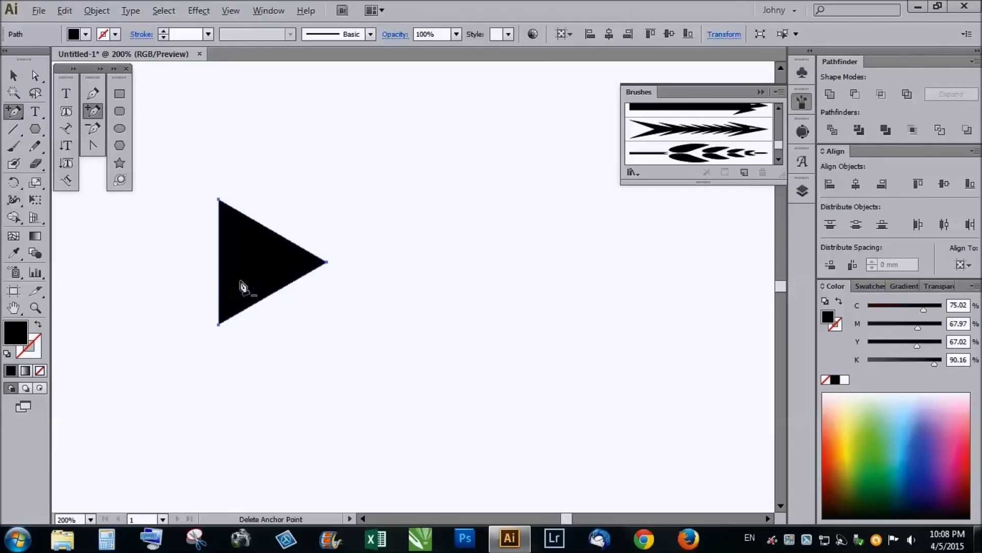
left_click(220, 274)
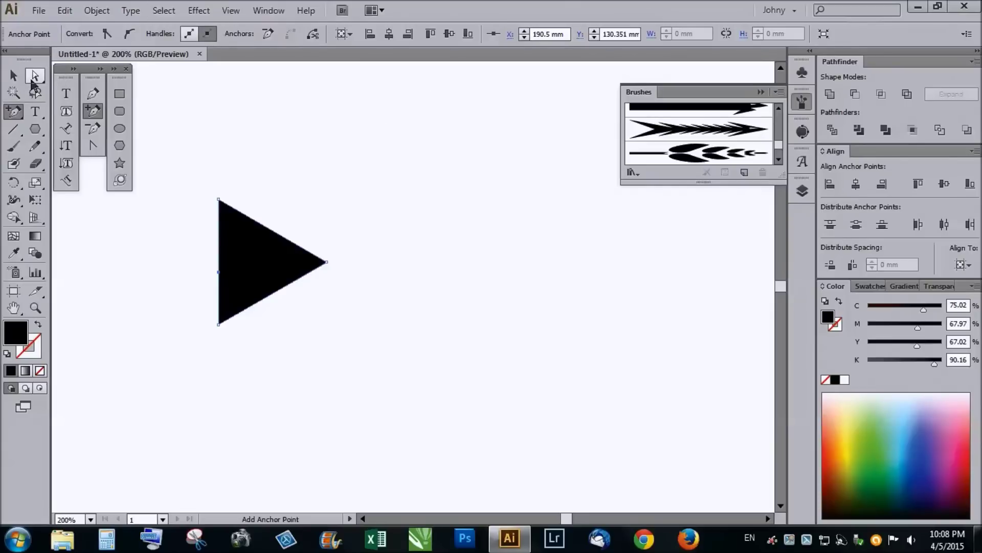
left_click(34, 76)
scroll(219, 276, "up", 1)
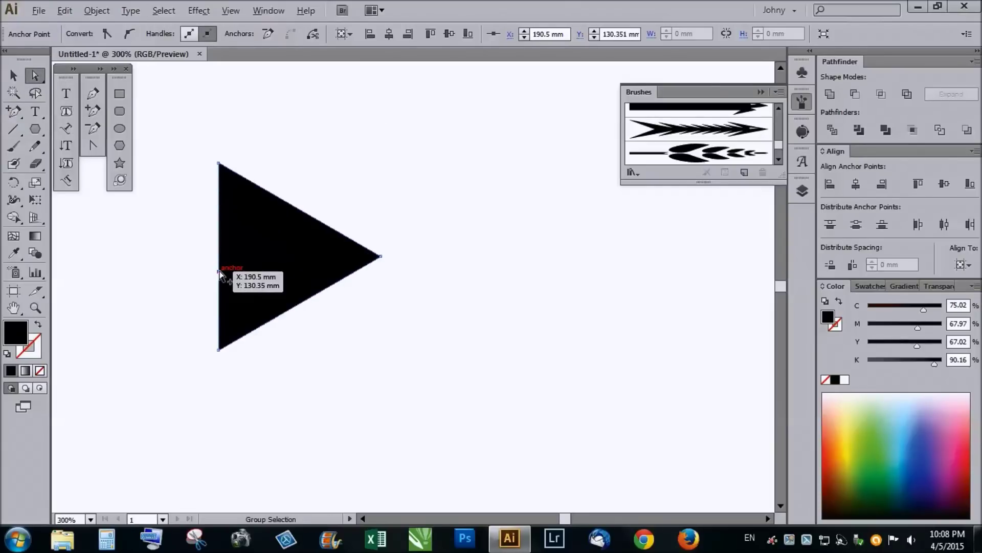
left_click_drag(220, 275, 220, 256)
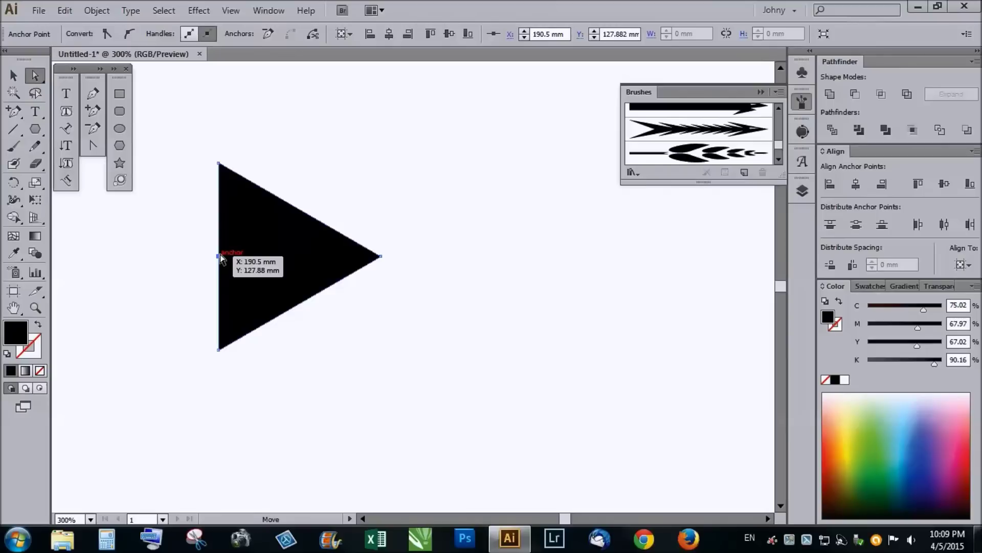
key("Right")
key("Right")
key("Right")
key("Right")
key("Right")
key("Right")
key("Right")
key("Right")
key("Right")
key("Right")
key("Right")
key("Right")
key("Right")
key("Left")
key("Left")
key("Right")
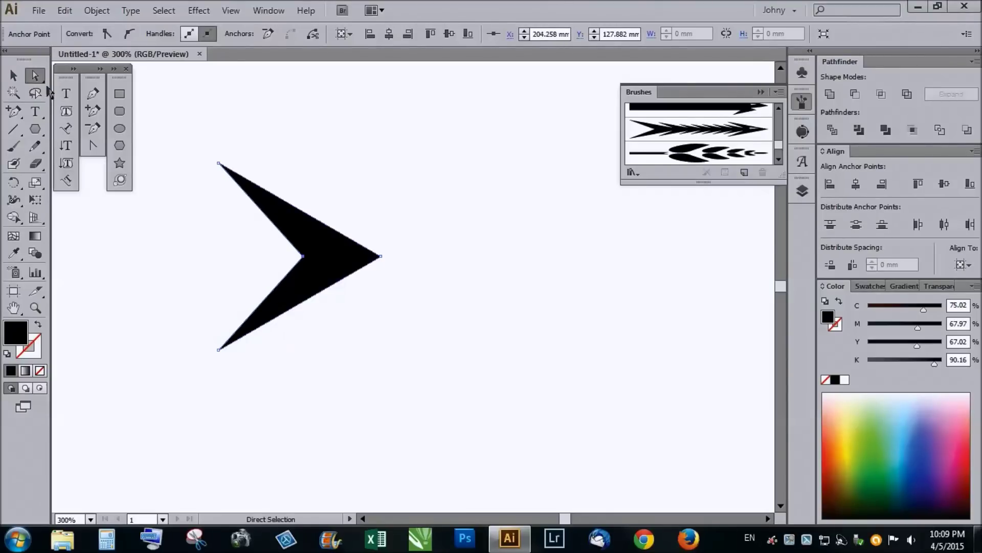
left_click(14, 75)
key("ctrl+minus")
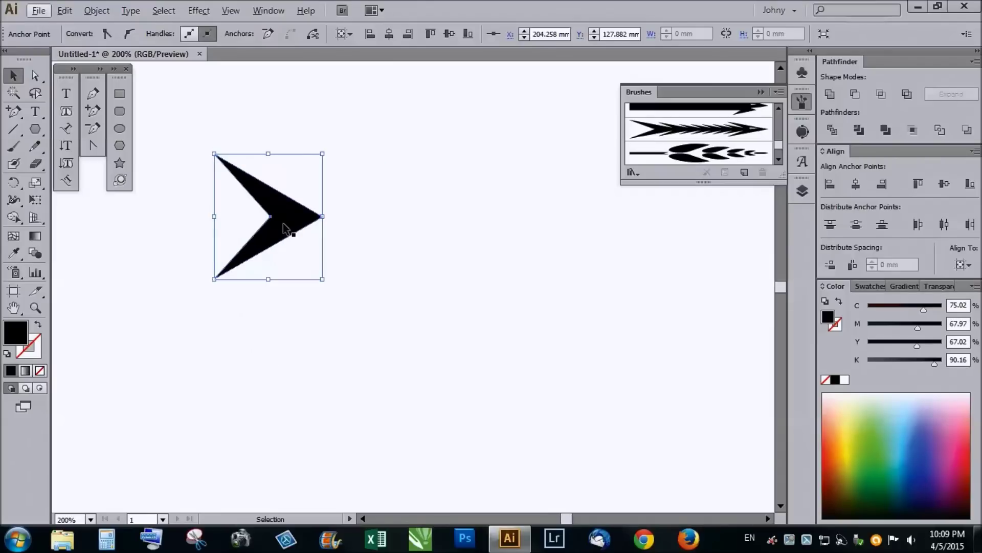
left_click_drag(282, 223, 331, 222, "alt")
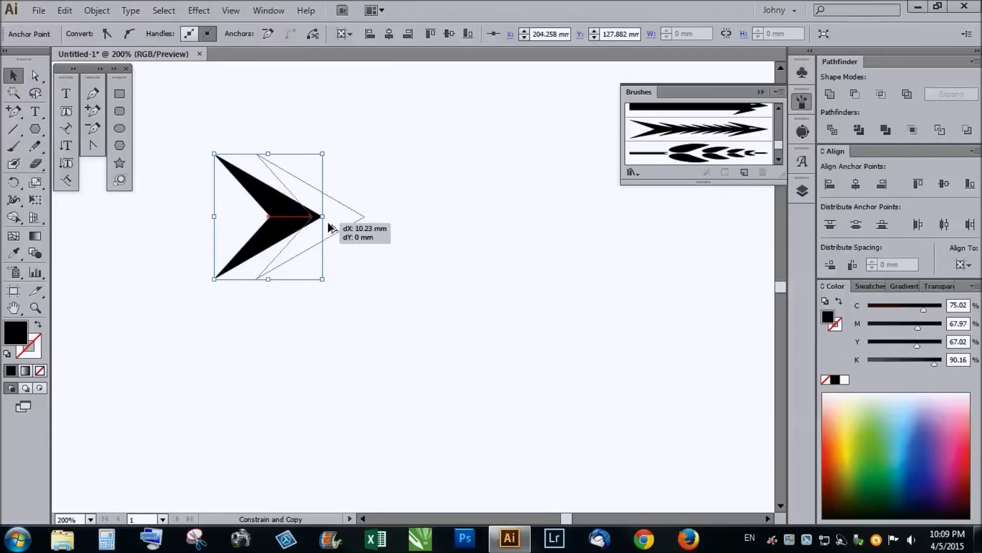
left_click_drag(371, 155, 367, 159, "alt+shift")
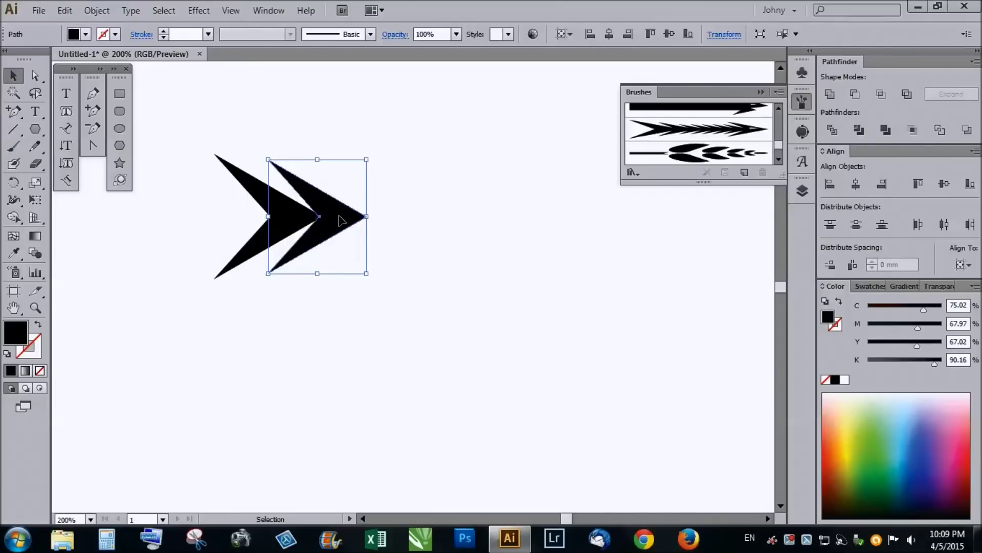
left_click_drag(341, 221, 385, 225, "alt+shift")
left_click_drag(408, 159, 397, 173, "alt+shift")
left_click_drag(373, 227, 404, 227, "alt+shift")
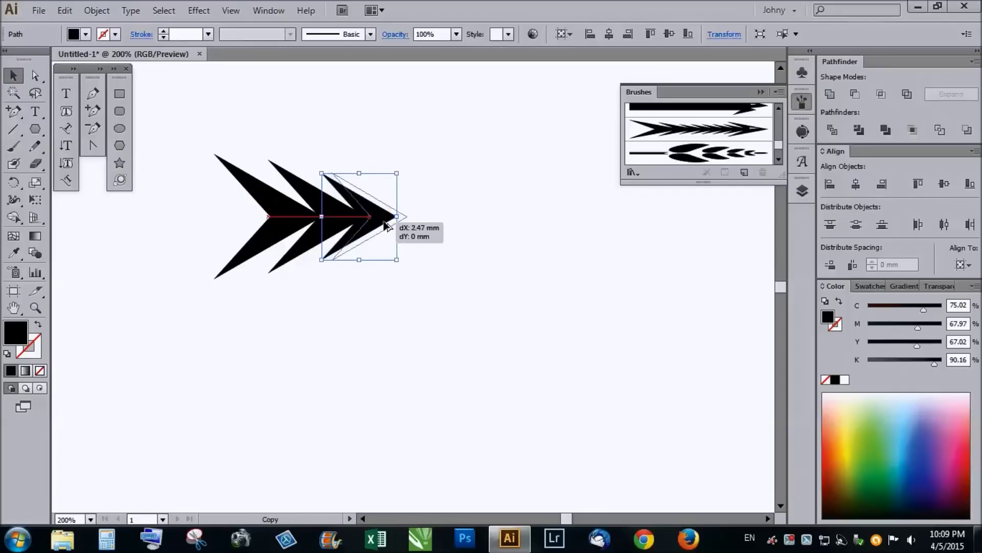
left_click_drag(429, 173, 421, 181, "alt+shift")
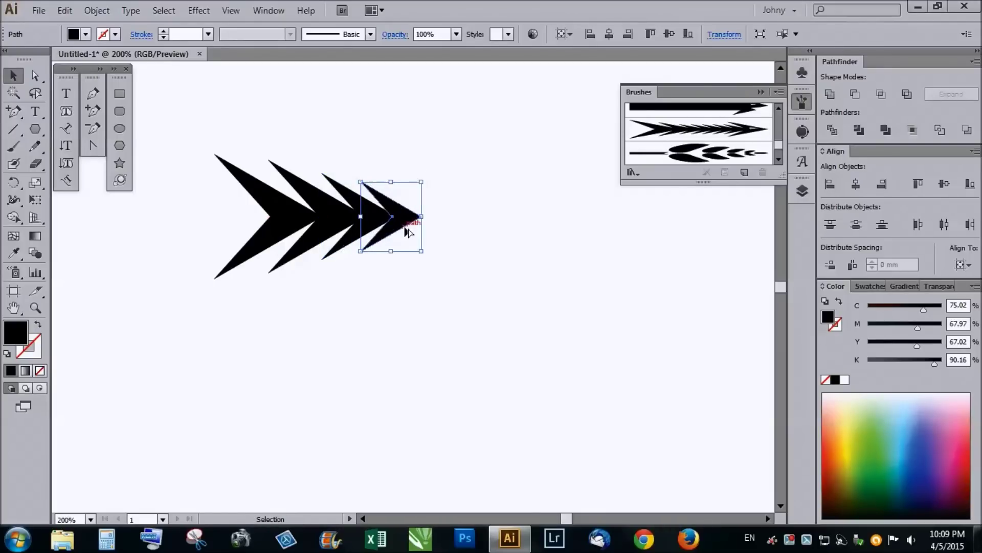
scroll(408, 232, "up", 1)
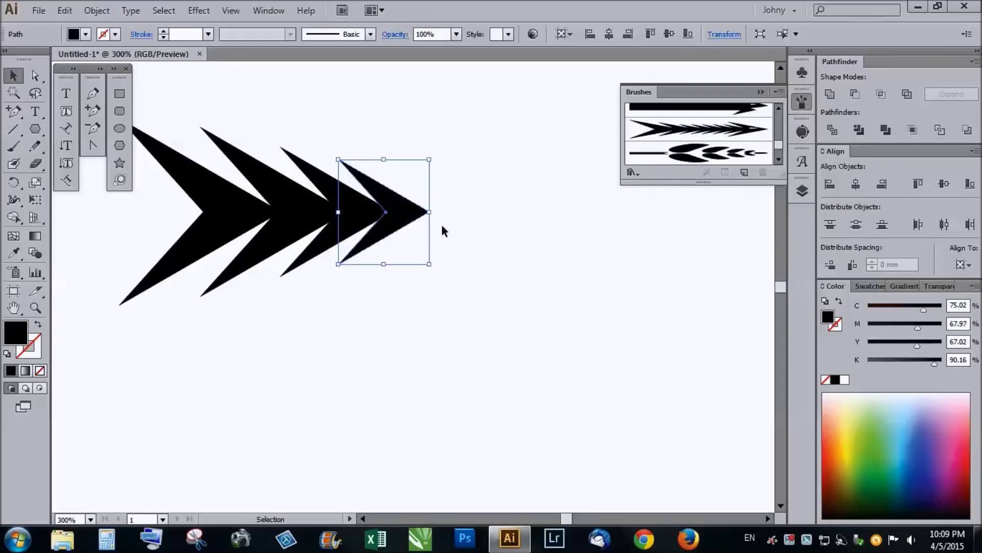
scroll(412, 219, "down", 1)
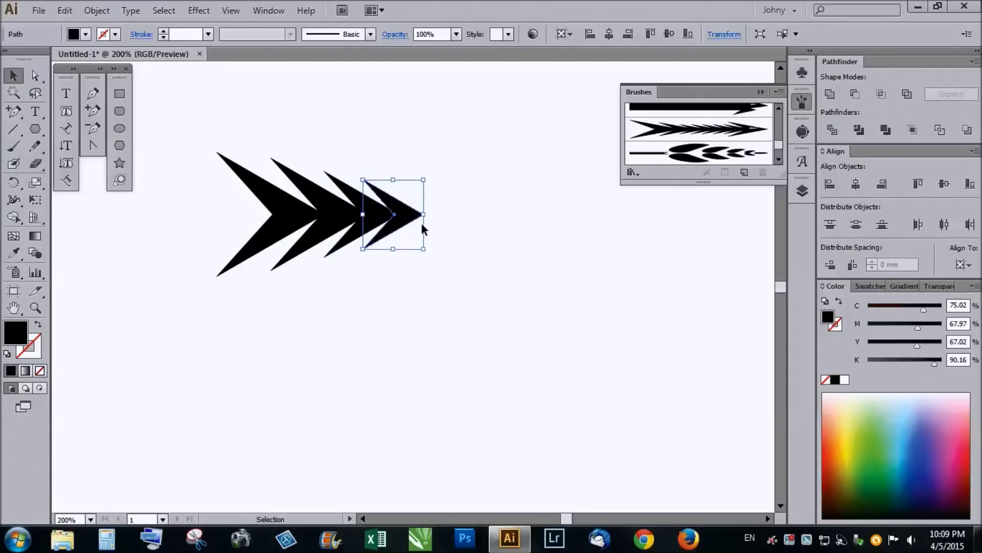
key("ctrl")
left_click_drag(406, 221, 436, 225)
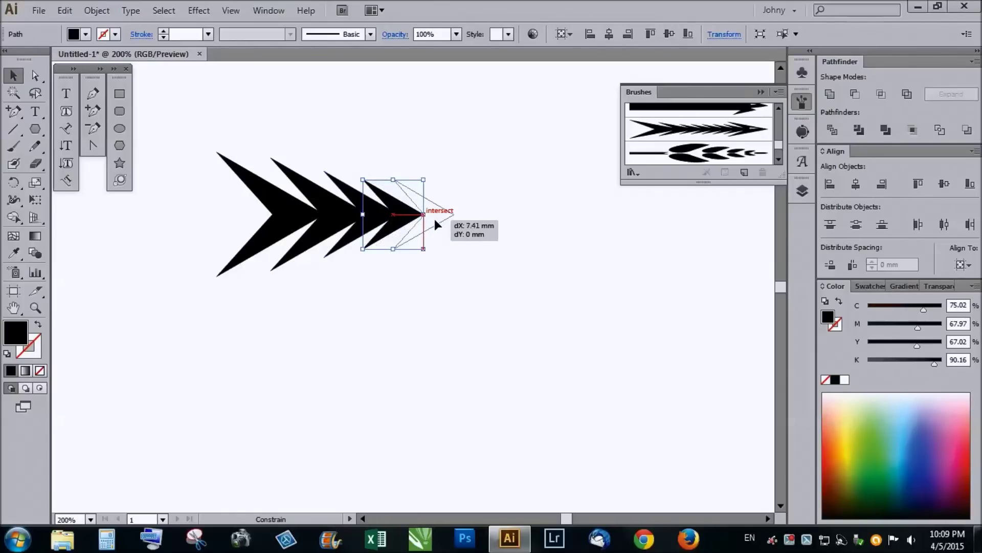
left_click_drag(436, 225, 436, 225)
key("ctrl+z")
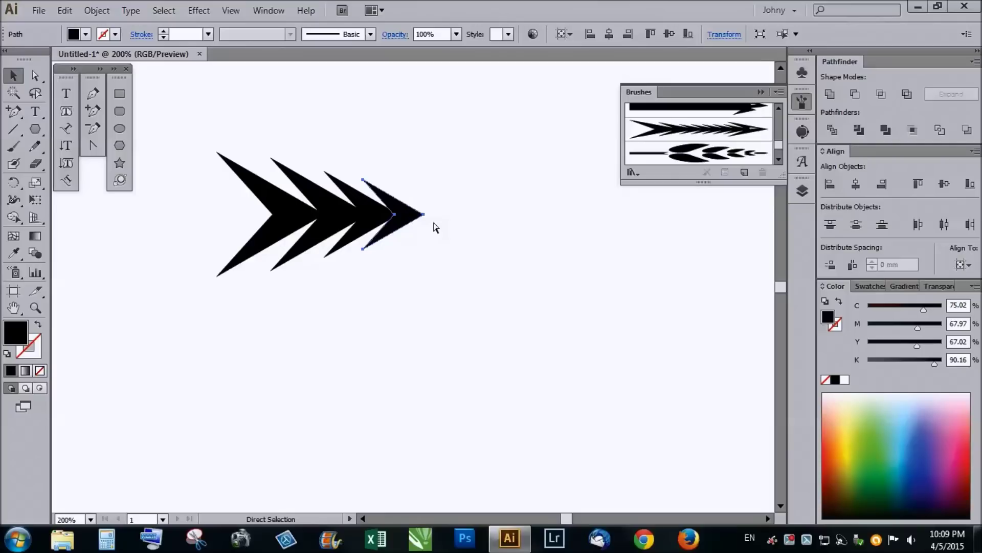
scroll(428, 217, "up", 1)
left_click_drag(425, 225, 533, 278)
Alt+Shift-drag a copy of the front chevron rightward and repeat it with Ctrl+D for evenly spaced chevrons.
key("ctrl+z")
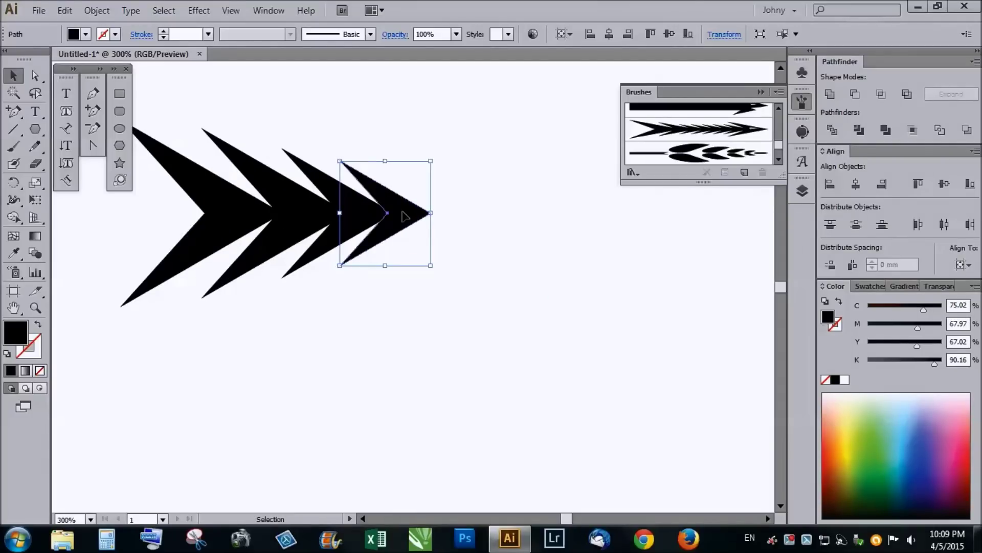
left_click_drag(406, 222, 443, 227)
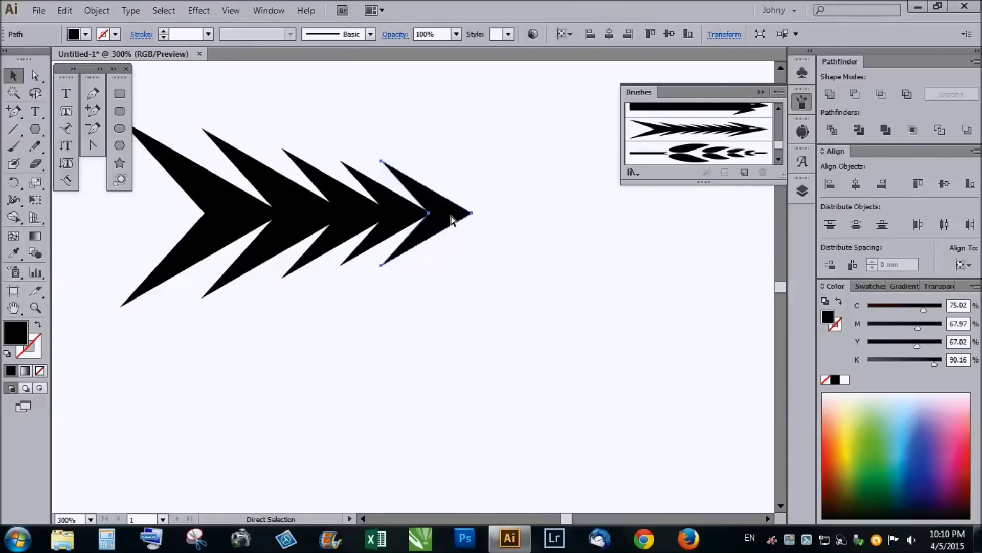
left_click_drag(451, 219, 491, 219)
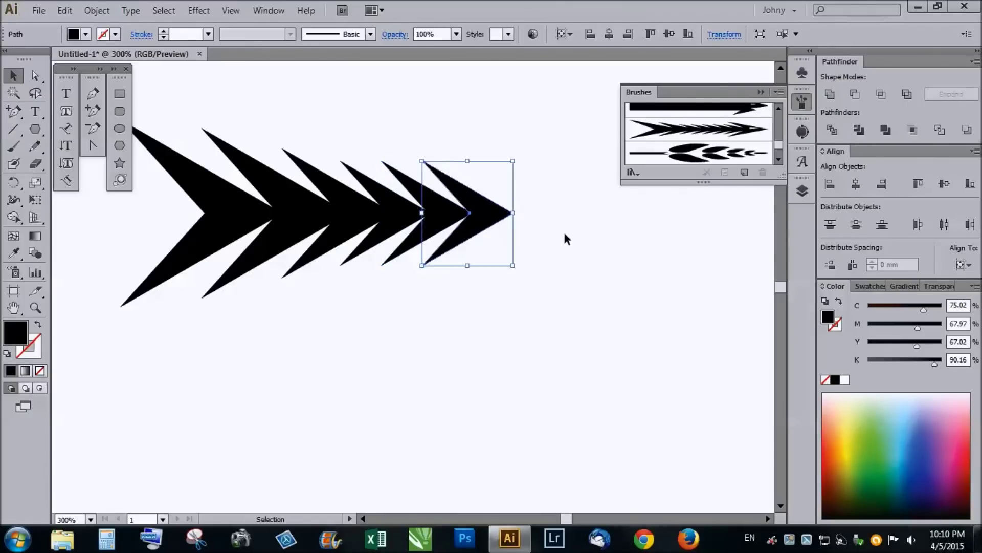
key("ctrl+d")
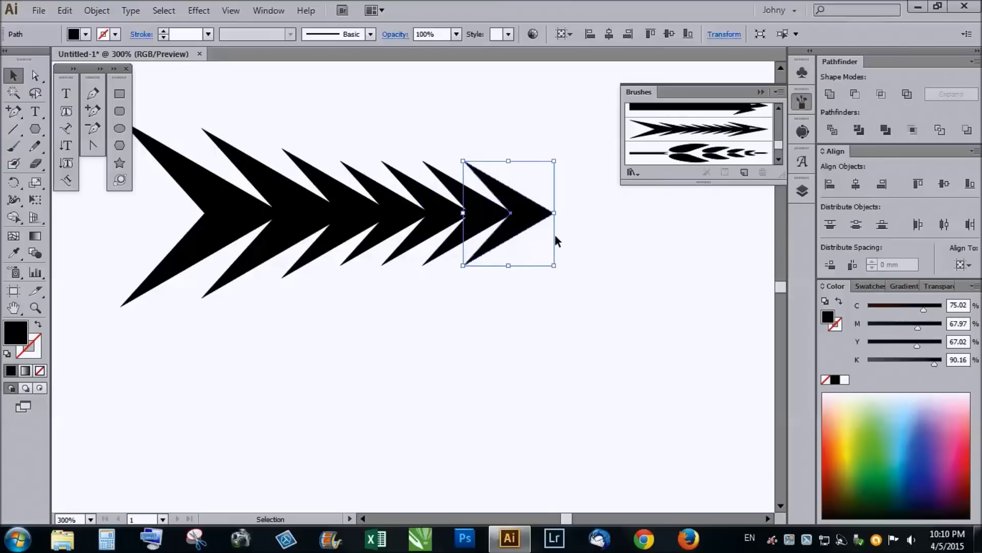
key("ctrl+z")
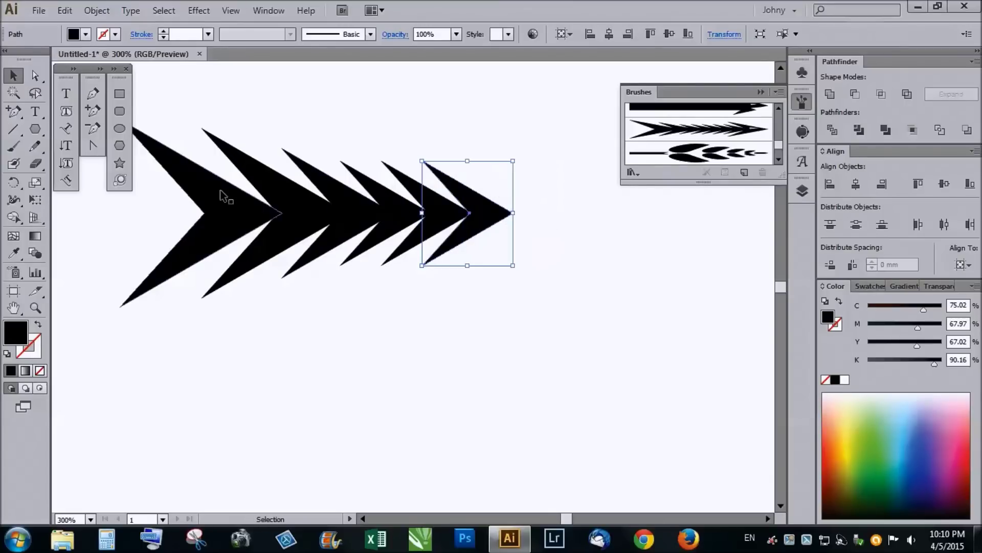
scroll(294, 259, "down", 1)
key("alt")
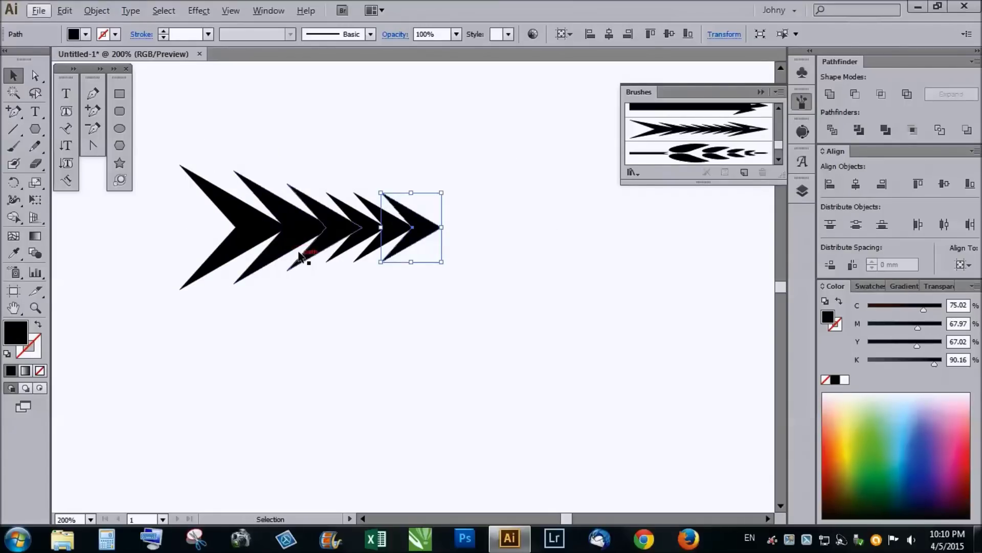
key("ctrl+d")
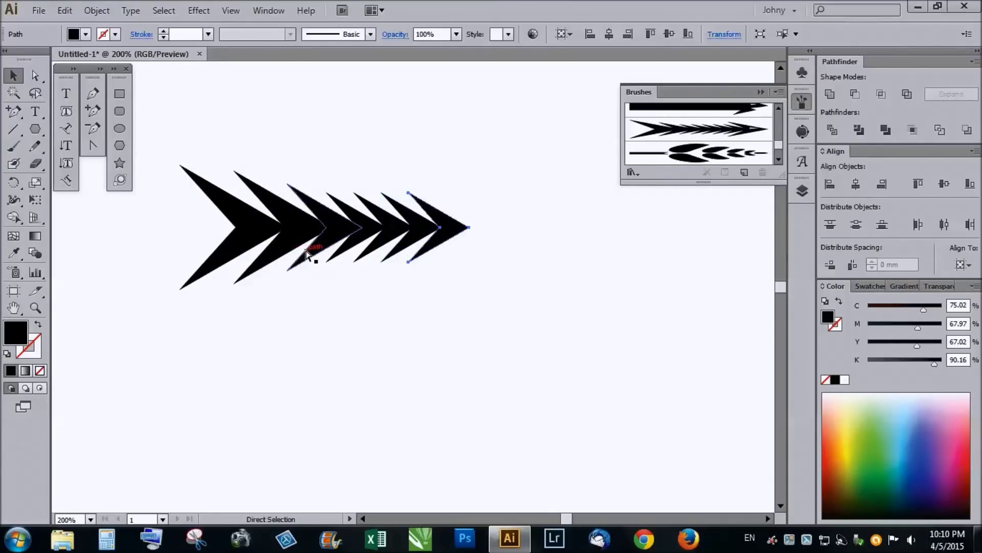
key("ctrl+d")
scroll(495, 208, "up", 2)
Scale the front chevron up into a large arrowhead.
left_click_drag(496, 171, 535, 125)
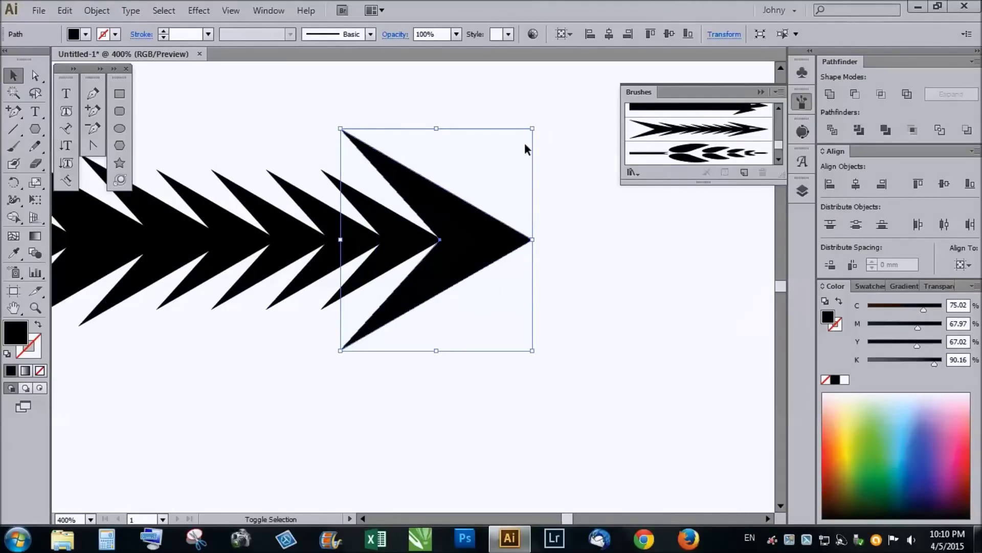
left_click(597, 221)
scroll(460, 220, "up", 1)
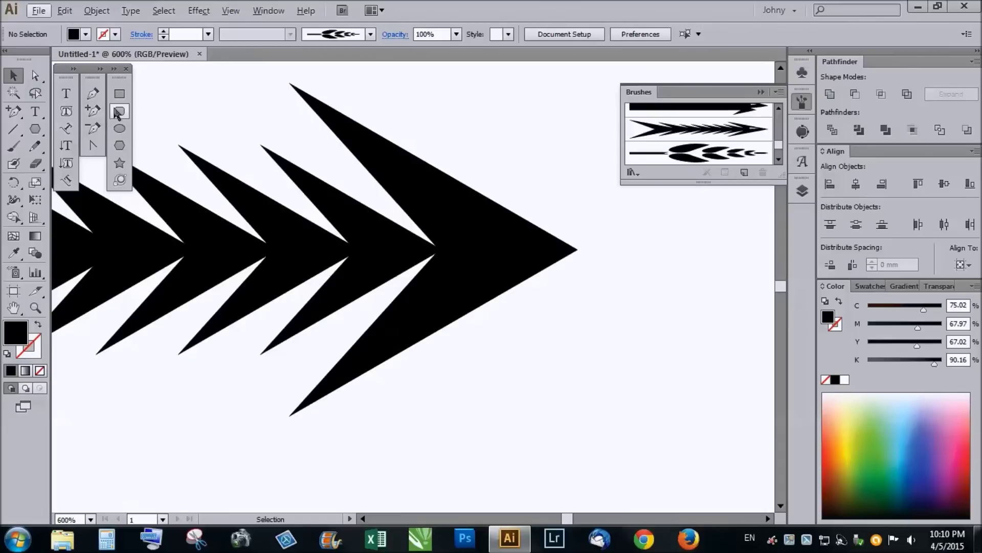
left_click(120, 146)
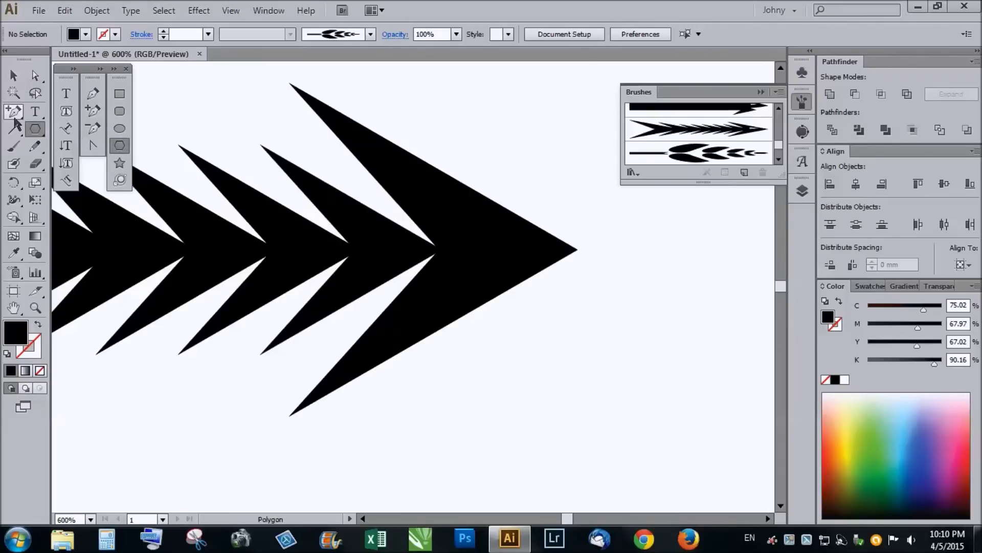
Draw a small triangle with the Pen tool inside the big arrowhead.
left_click(94, 95)
scroll(490, 220, "up", 1)
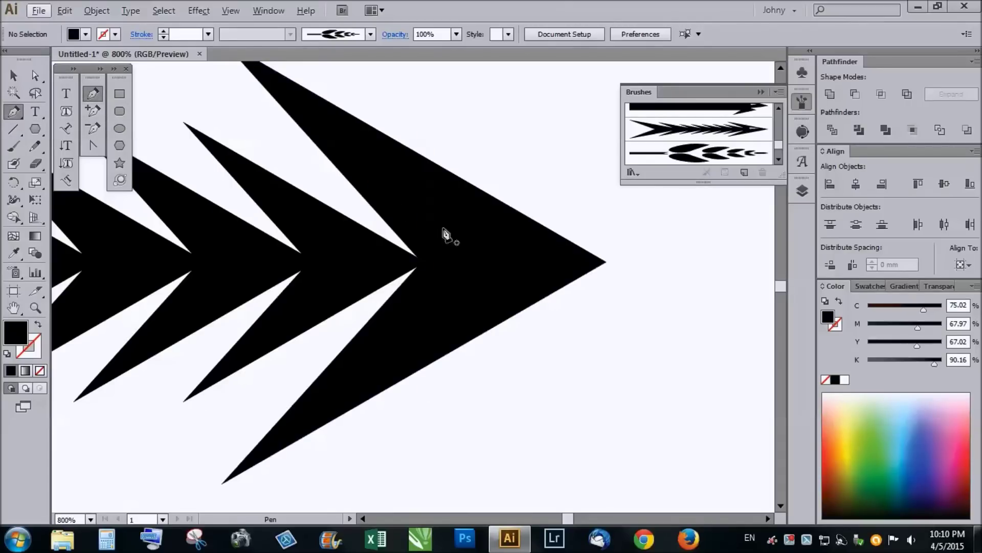
left_click_drag(504, 253, 550, 253)
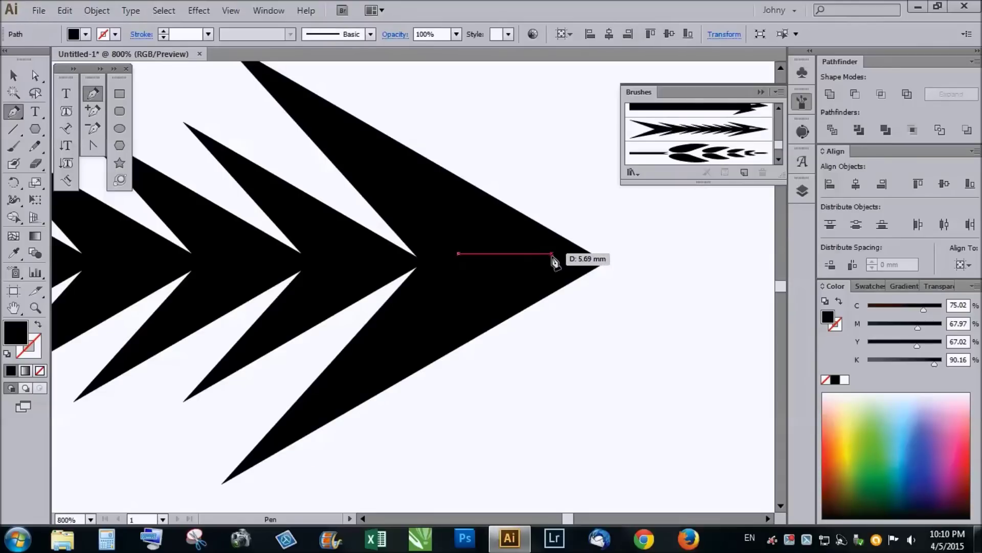
key("ctrl+z")
left_click(494, 220)
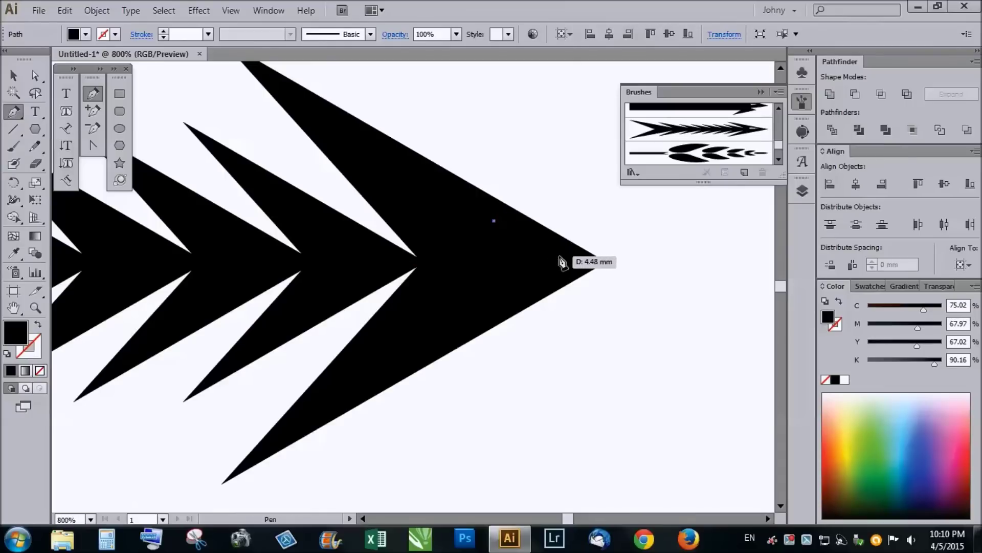
left_click_drag(559, 259, 440, 259)
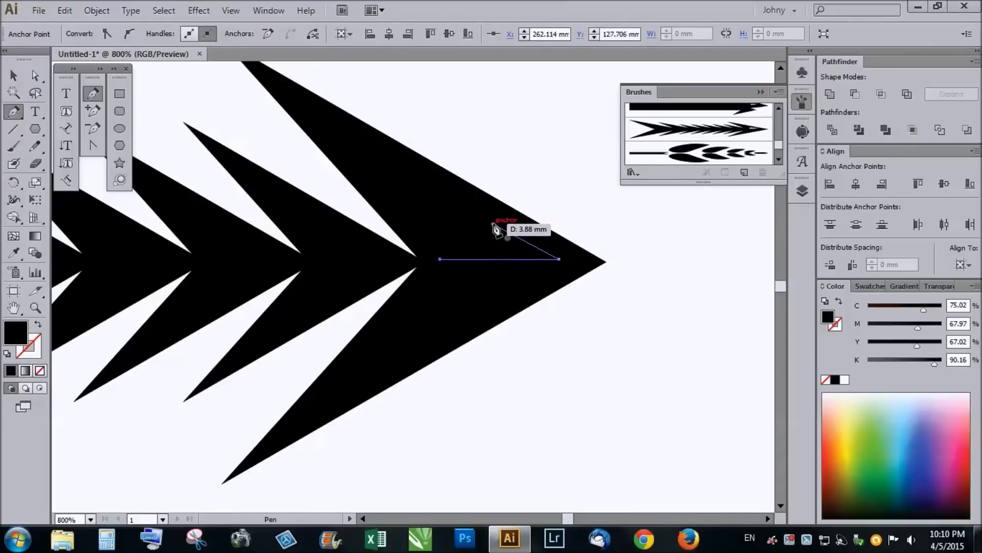
left_click(492, 224)
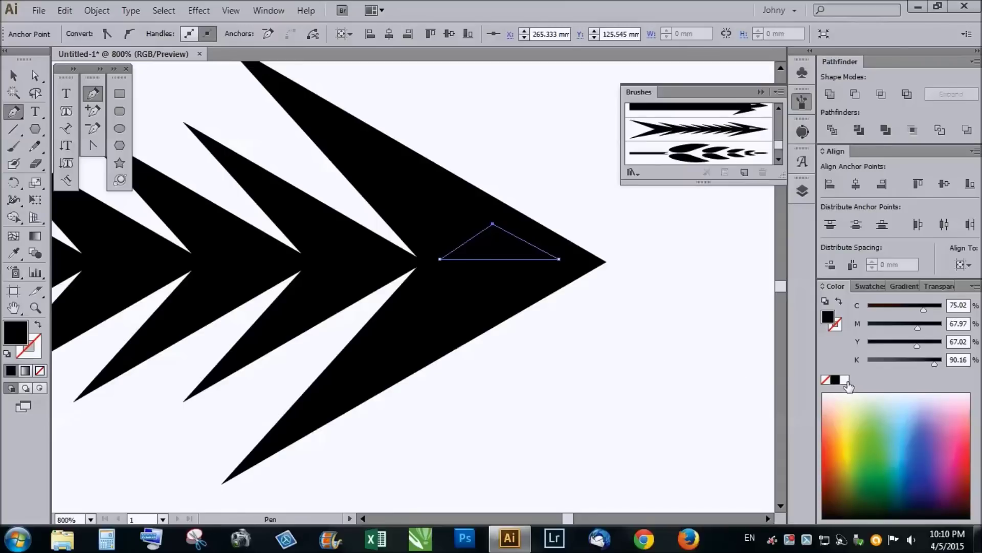
Fill the triangle white and select it together with all the chevrons.
left_click(847, 384)
key("v")
key("ctrl+minus")
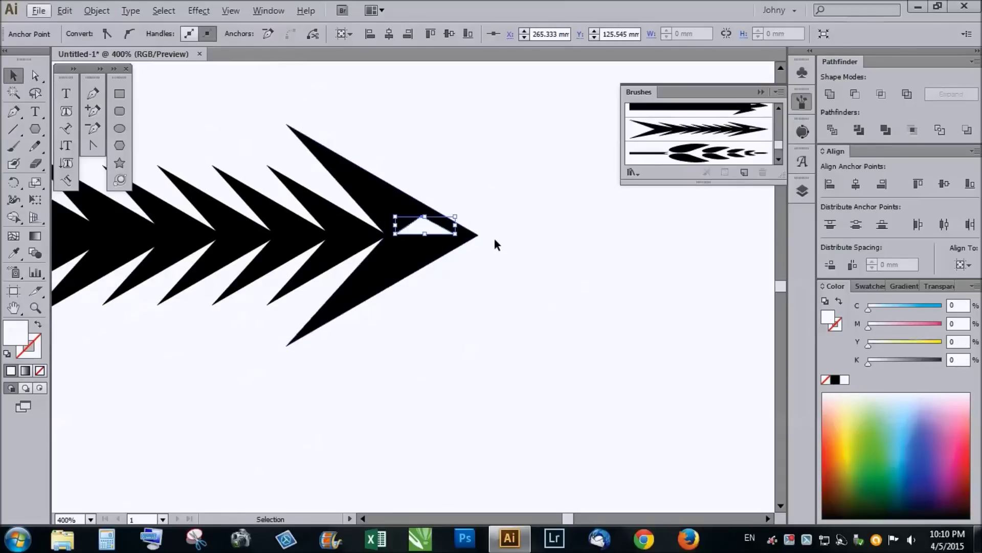
key("ctrl+minus")
key("ctrl+minus")
key("ctrl+minus")
left_click_drag(510, 153, 209, 260)
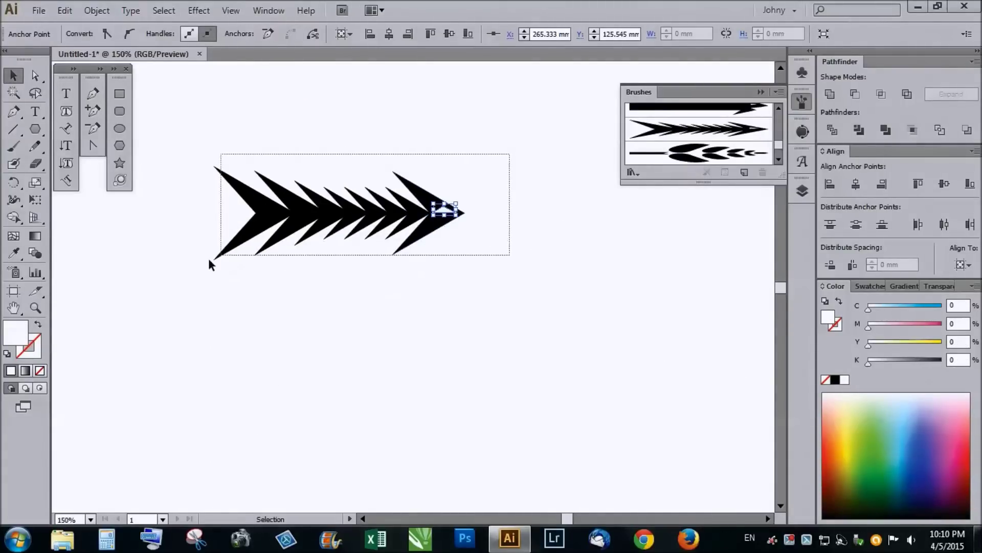
scroll(451, 210, "up", 5)
scroll(450, 215, "up", 1)
key("shift")
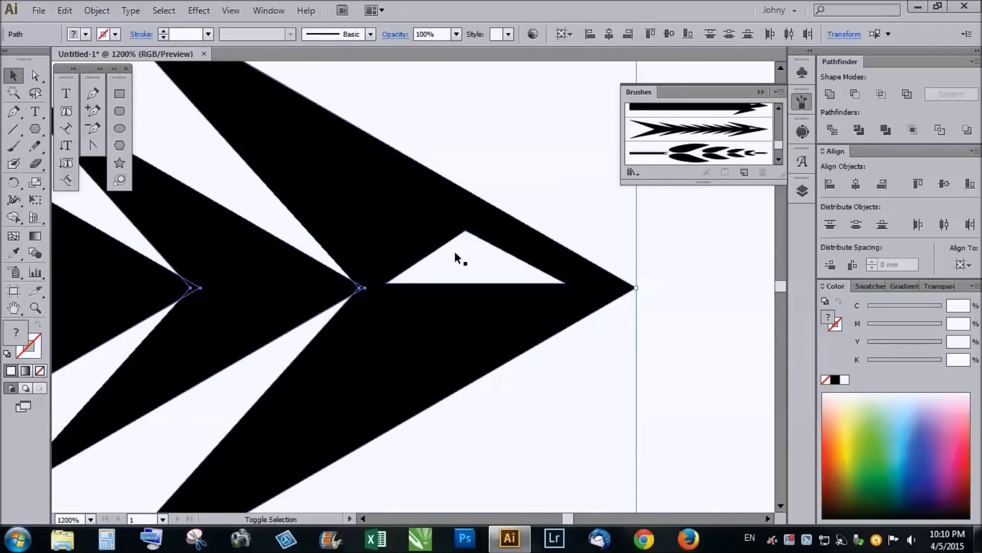
left_click(454, 251, "shift")
key("ctrl+minus")
key("ctrl+minus")
key("ctrl+minus")
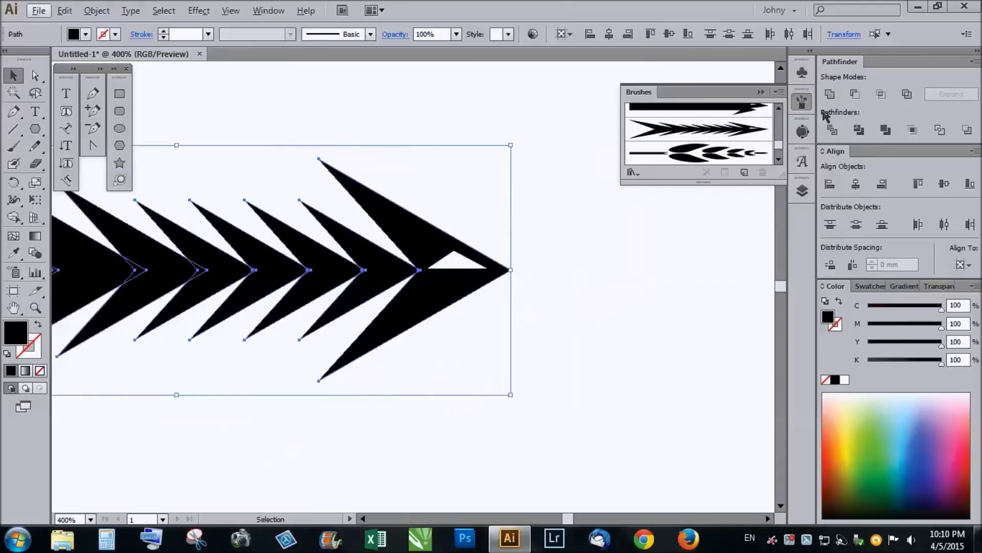
left_click(575, 238)
left_click_drag(571, 214, 308, 339)
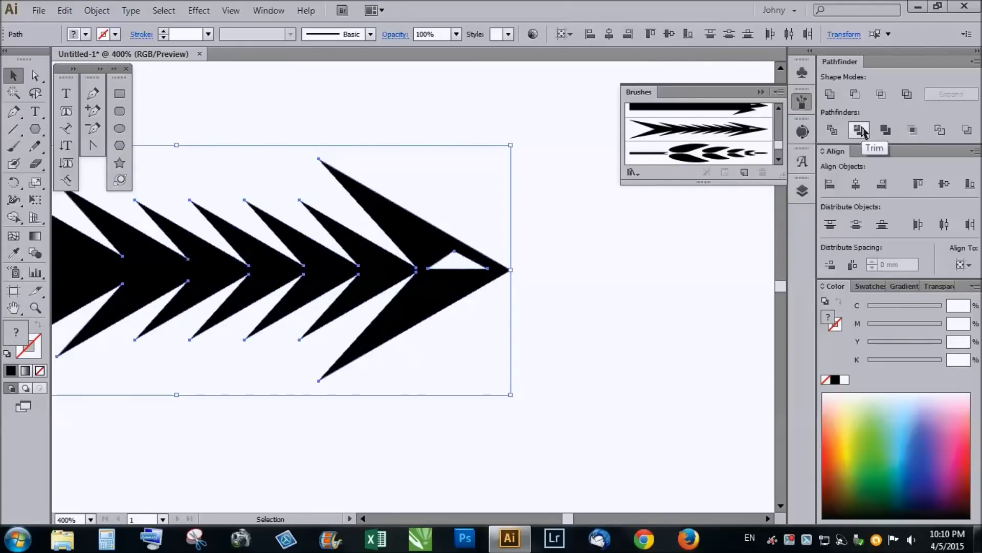
Apply Pathfinder Trim, ungroup the result, and delete the white triangle.
left_click(859, 131)
left_click(588, 309)
left_click(456, 259)
right_click(453, 261)
left_click(491, 343)
left_click(466, 269)
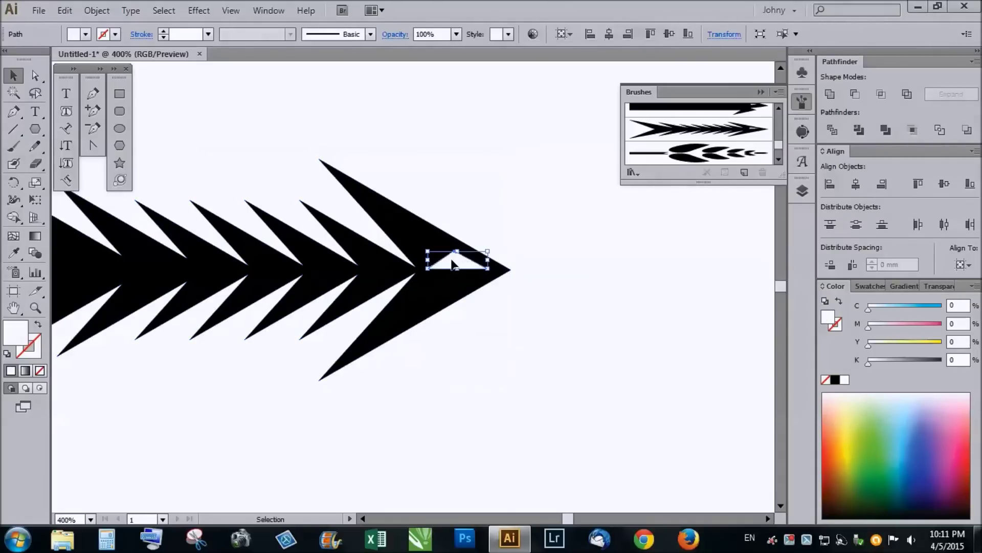
key("Delete")
scroll(463, 258, "down", 2)
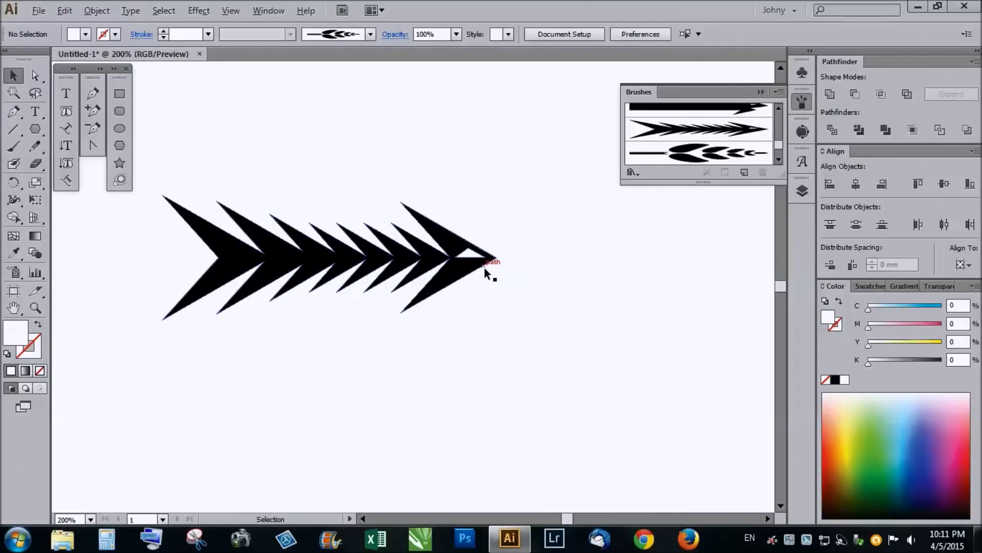
Drag the chevron arrow into the Brushes panel and save it as a new Art Brush.
mouse_move(233, 256)
left_mouse_down()
mouse_move(492, 202)
mouse_move(392, 234)
left_mouse_up()
left_click_drag(510, 245, 674, 128)
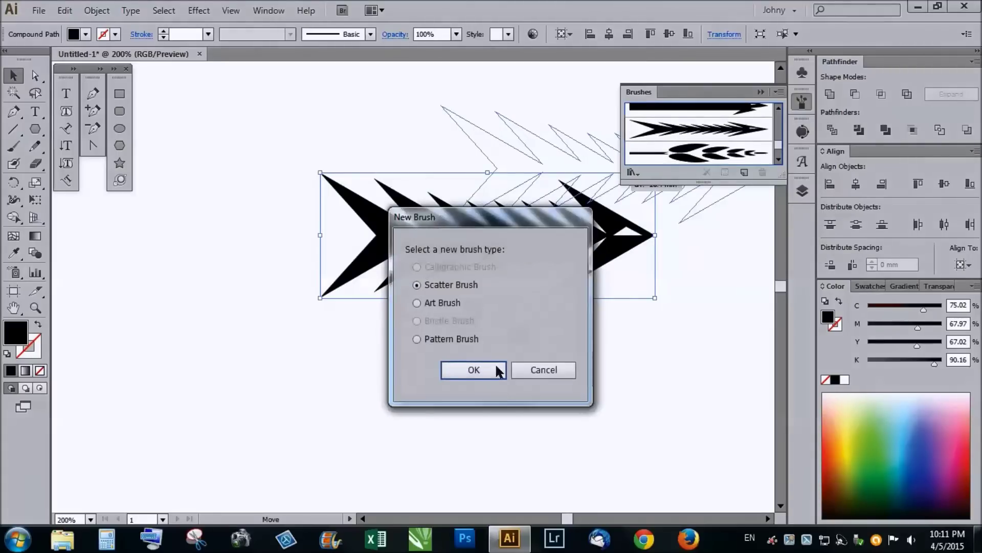
left_click(420, 304)
left_click(474, 371)
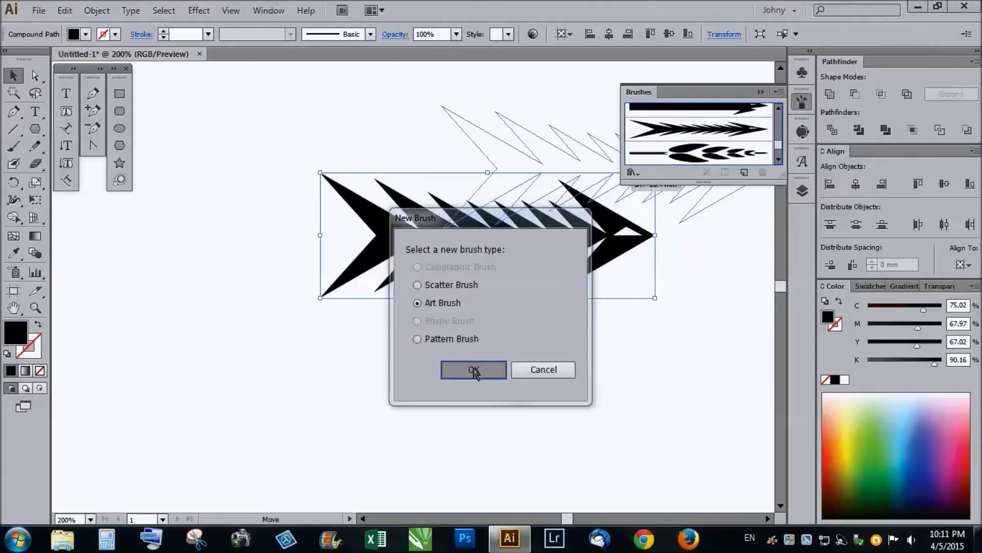
left_click(527, 450)
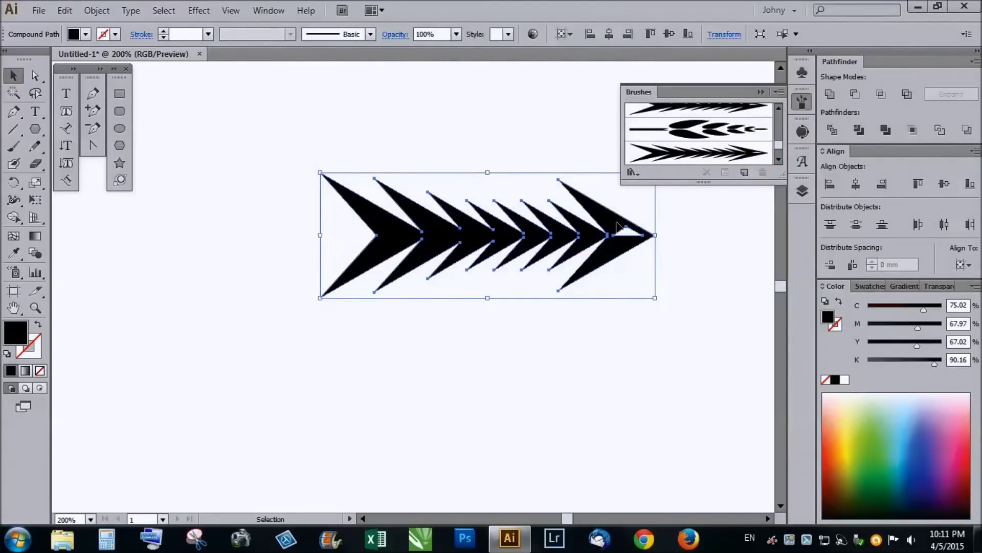
Delete the original arrow artwork from the canvas.
left_click_drag(540, 230, 738, 160)
scroll(737, 151, "up", 1)
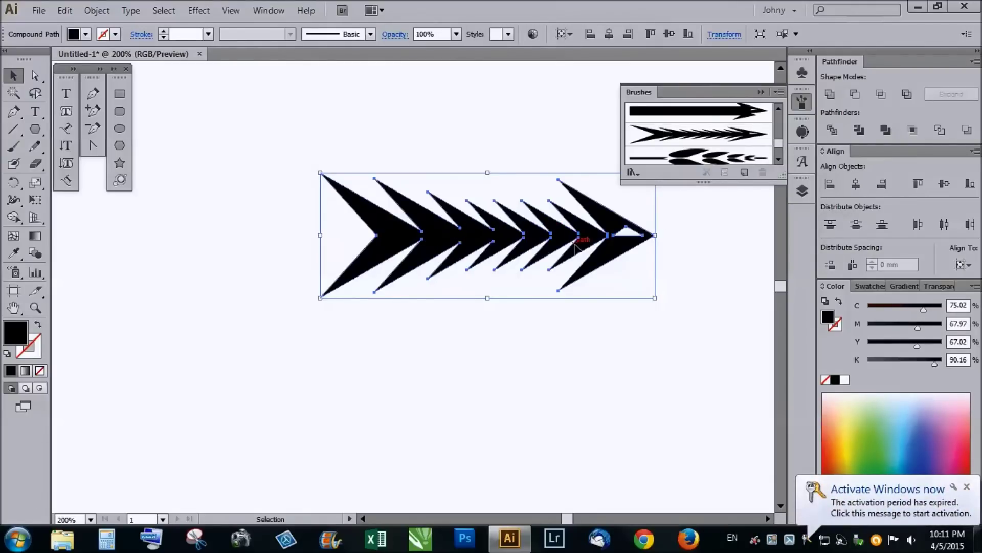
key("Delete")
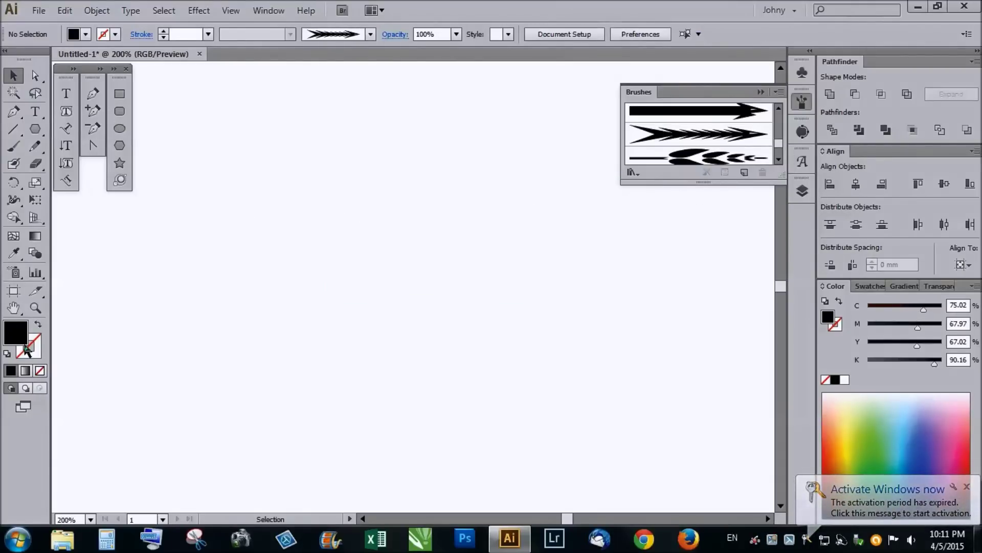
Set fill to None with a black stroke and Shift-drag a large circle on the canvas's left.
left_click(40, 371)
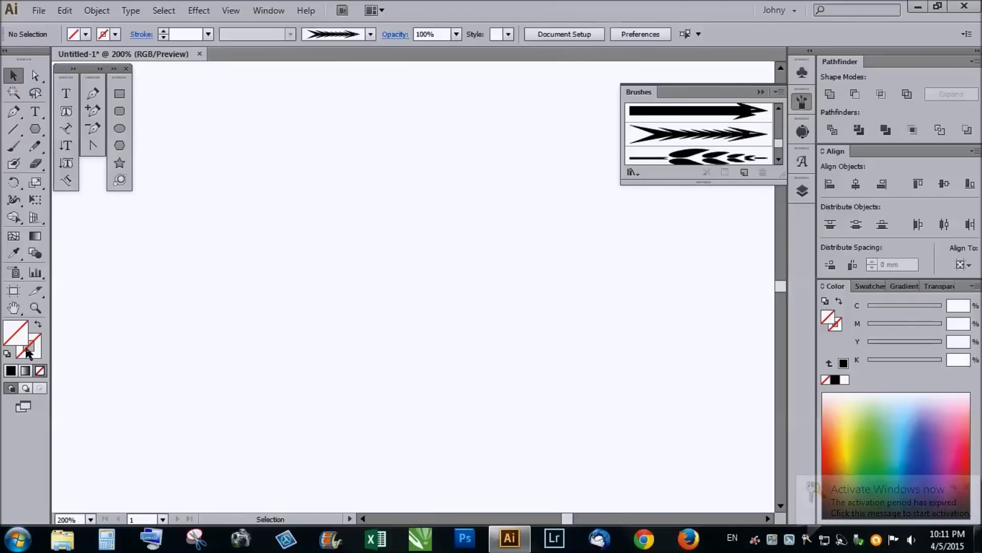
left_click(9, 372)
left_click(40, 372)
left_click(38, 346)
left_click(11, 371)
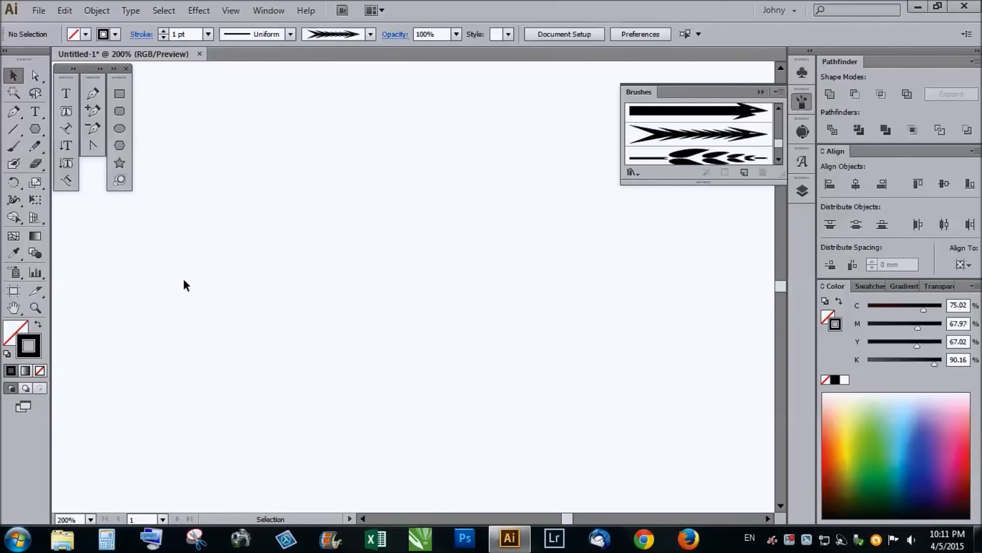
left_click(120, 129)
left_click_drag(228, 171, 427, 343)
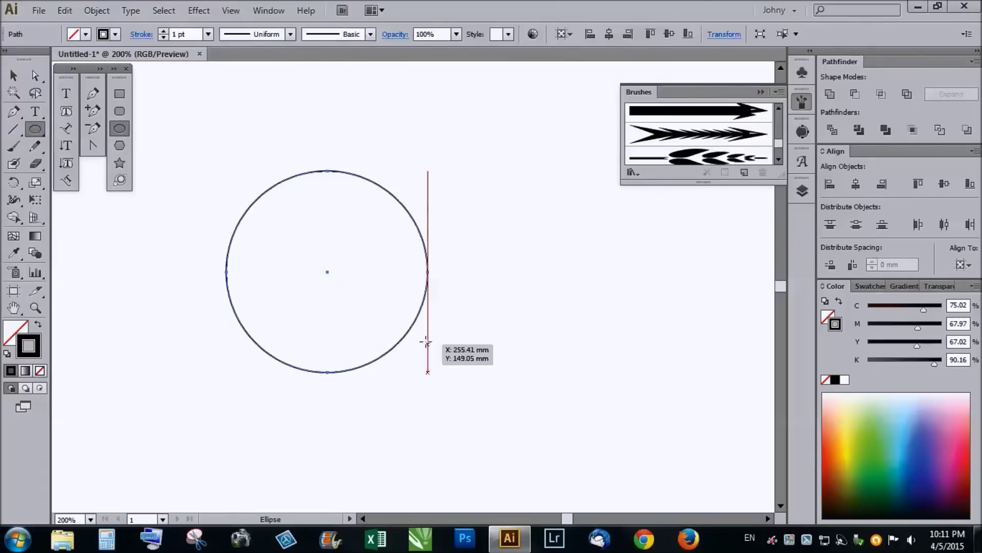
left_click(13, 76)
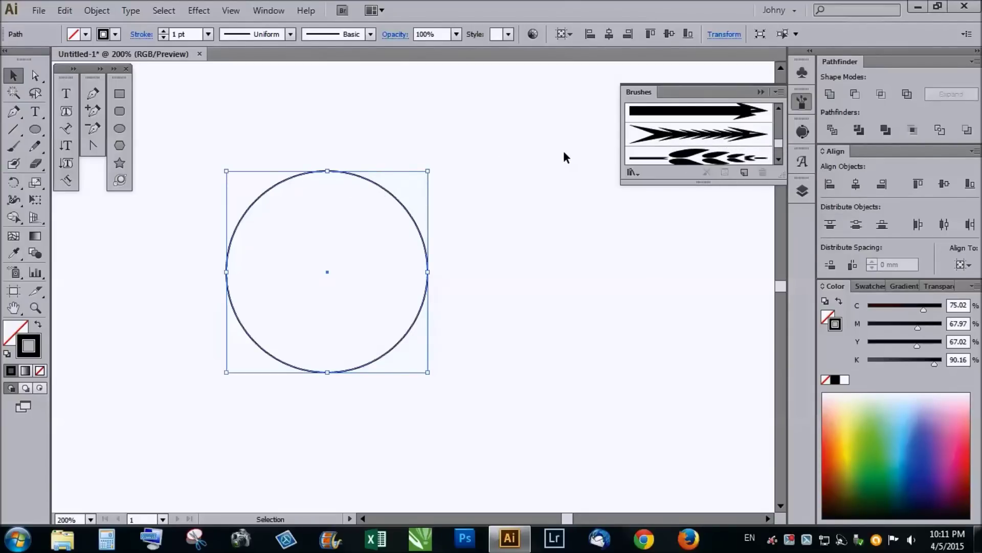
left_click(707, 137)
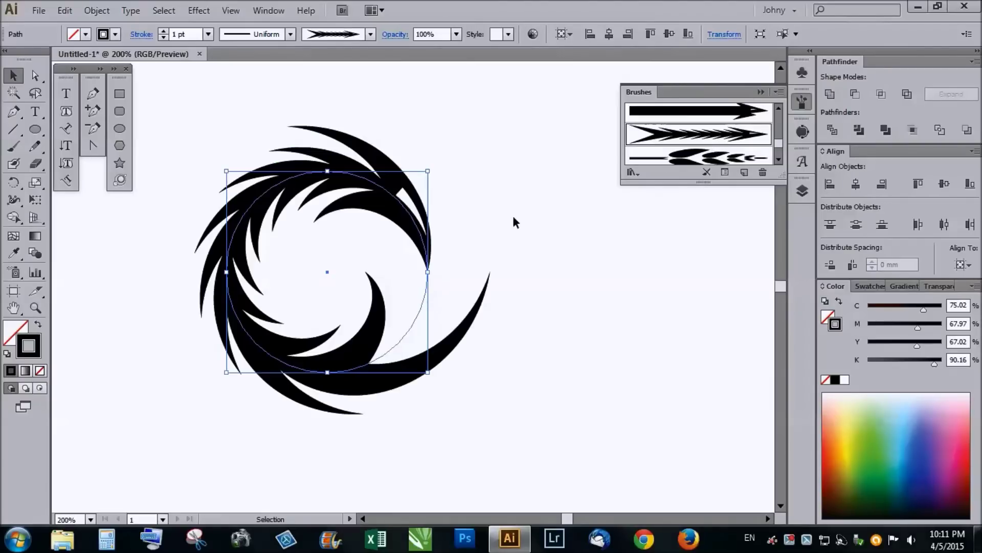
left_click(470, 224)
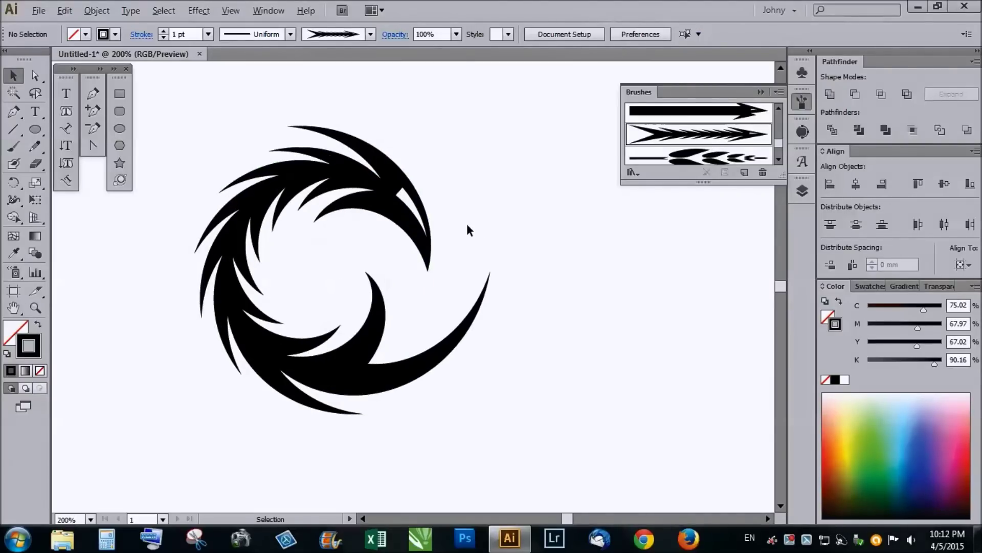
scroll(467, 224, "down", 1)
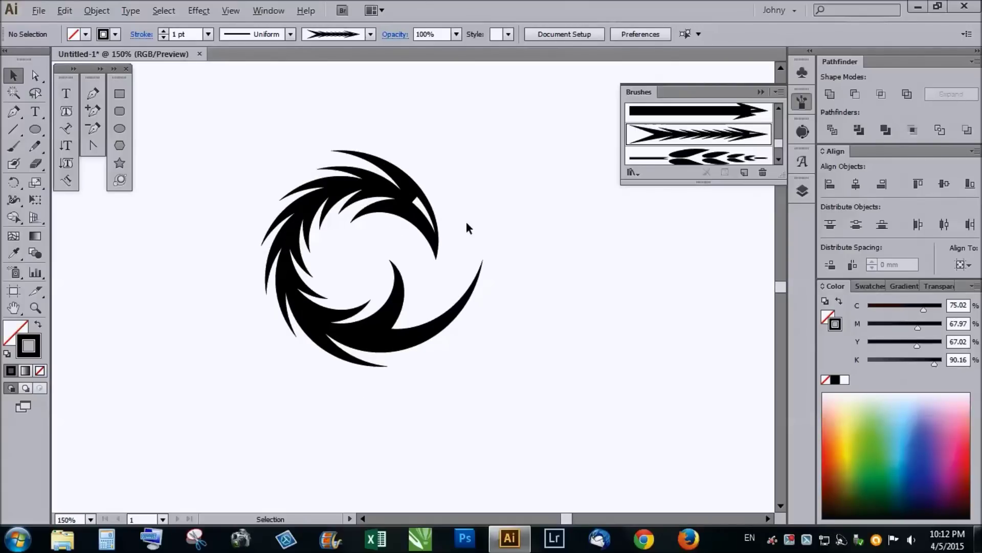
key("ctrl+z")
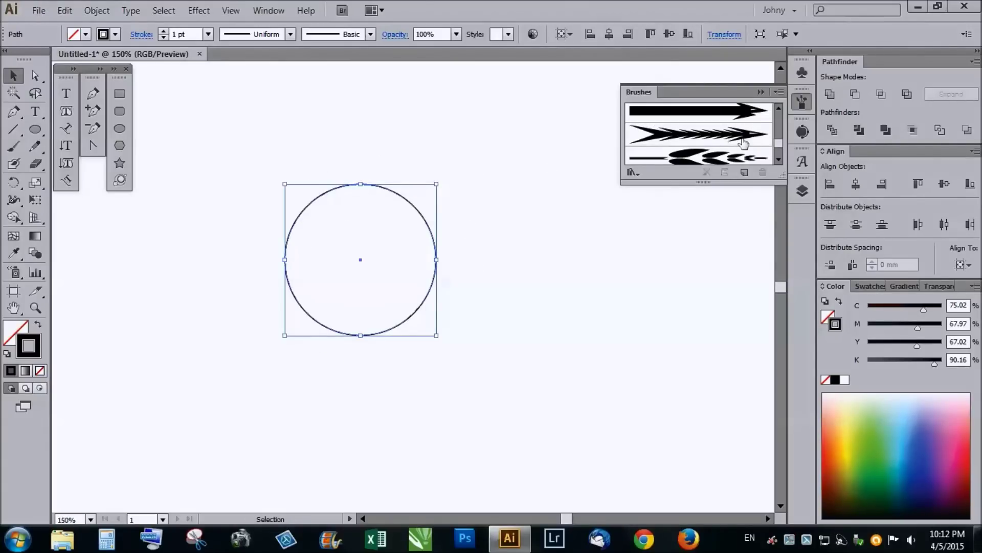
left_click(709, 137)
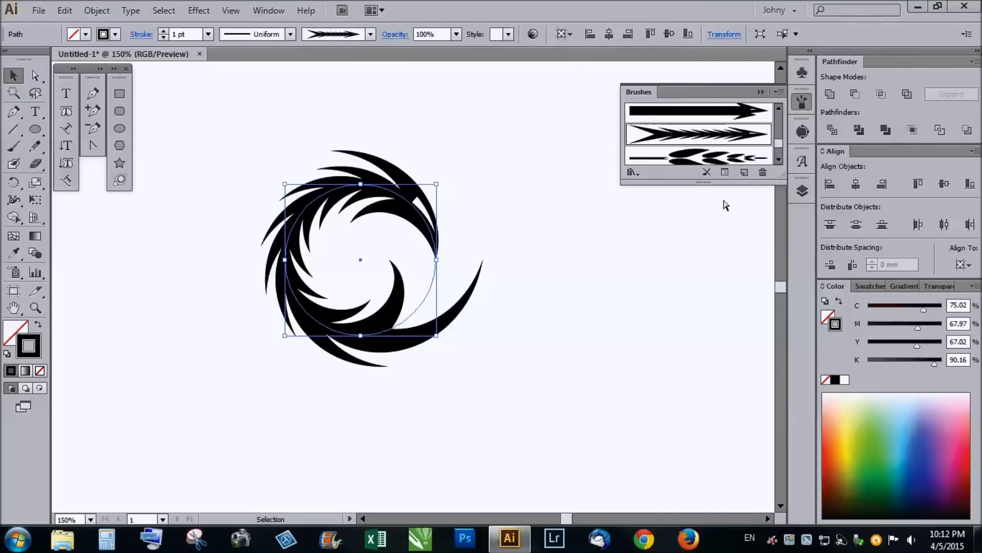
key("z")
key("ctrl+z")
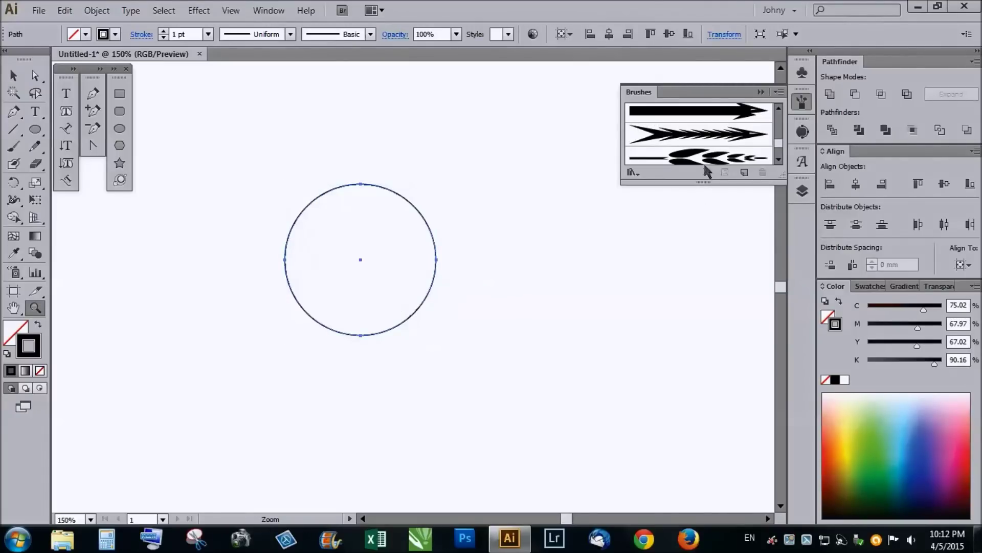
Try art brushes on the circle, apply the chevron arrow brush, and preview the ring deselected.
left_click(708, 158)
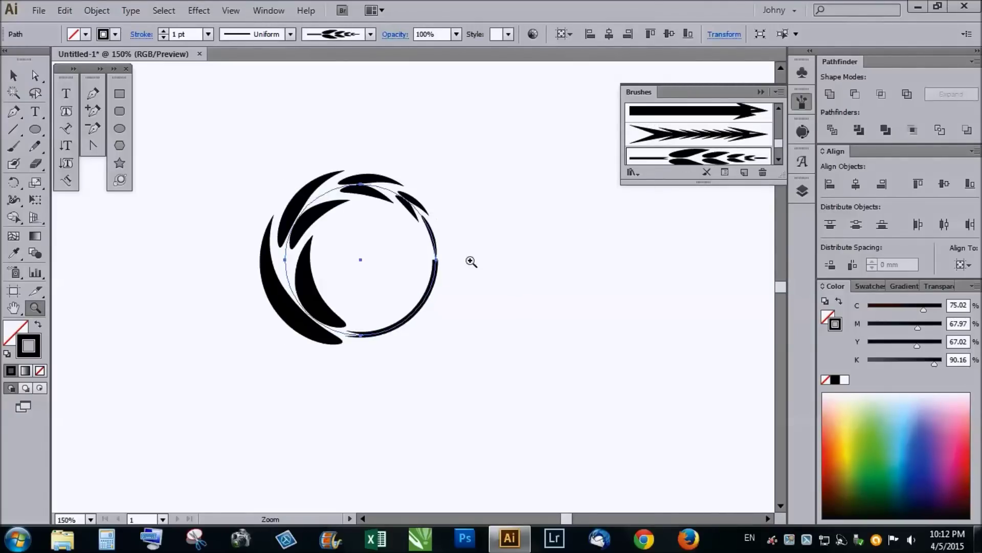
left_click(490, 280)
left_click(446, 248, "alt")
left_click(445, 248, "alt")
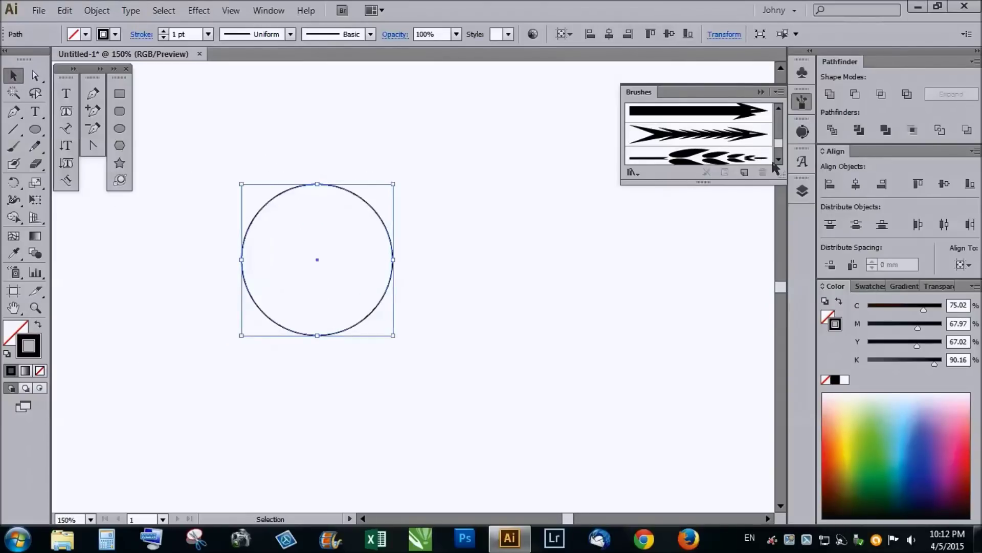
left_click(778, 160)
left_click(699, 152)
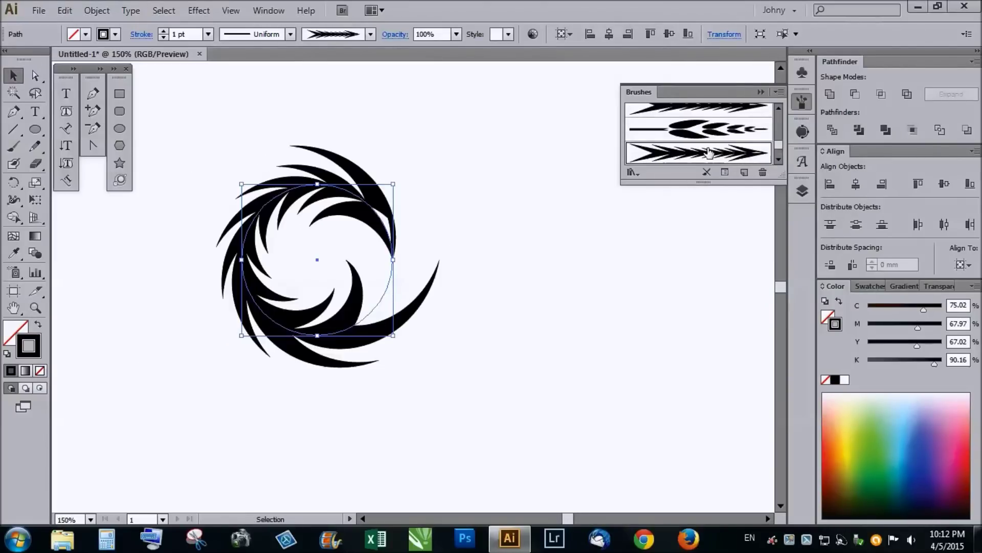
left_click(421, 260)
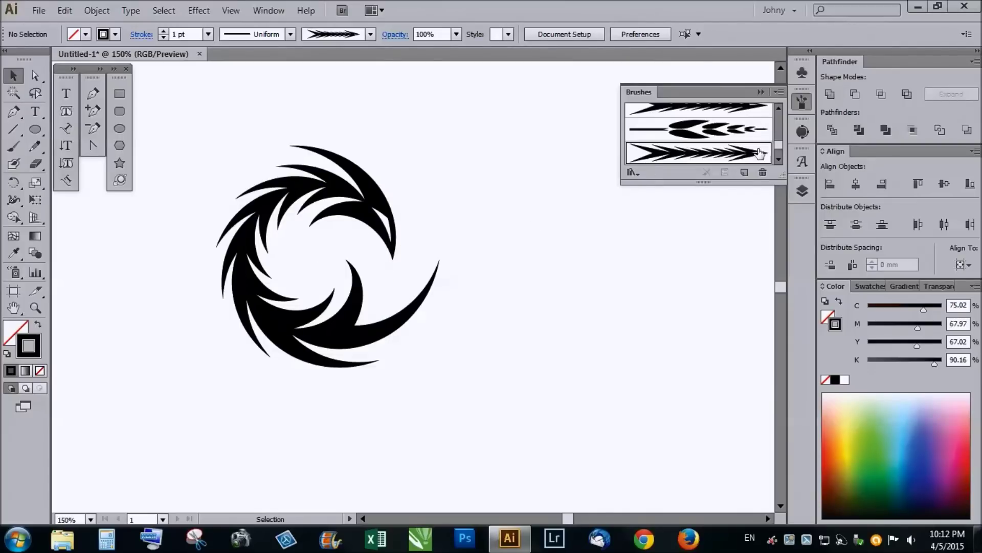
Reselect the circle and reapply the chevron arrow art brush to its stroke.
left_click(778, 108)
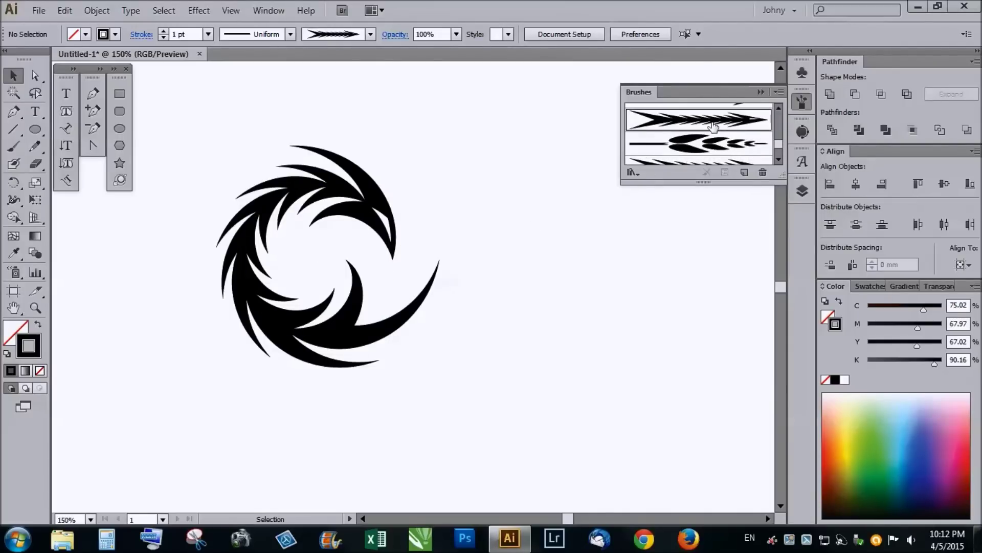
key("ctrl+a")
scroll(743, 112, "down", 1)
left_click(743, 112)
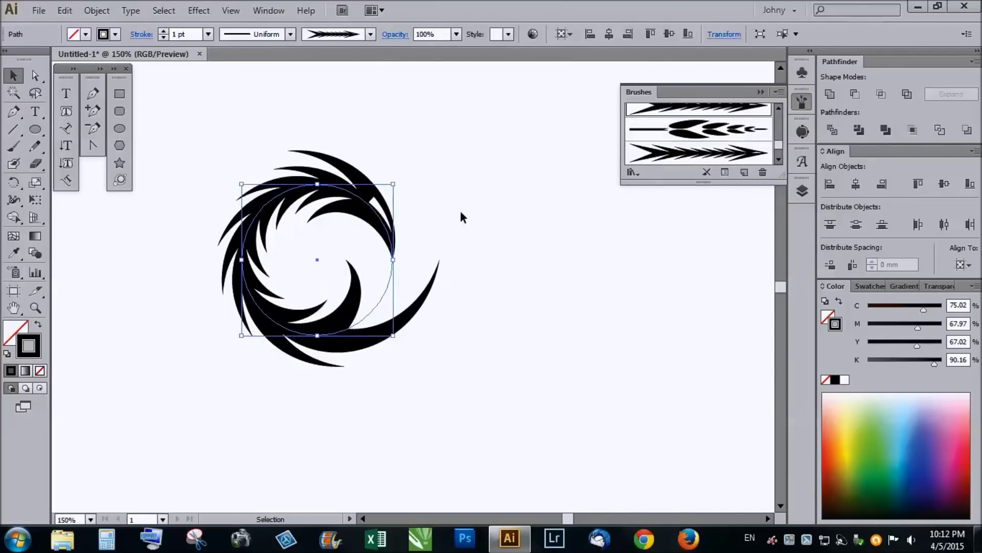
left_click(460, 211)
scroll(456, 215, "down", 2)
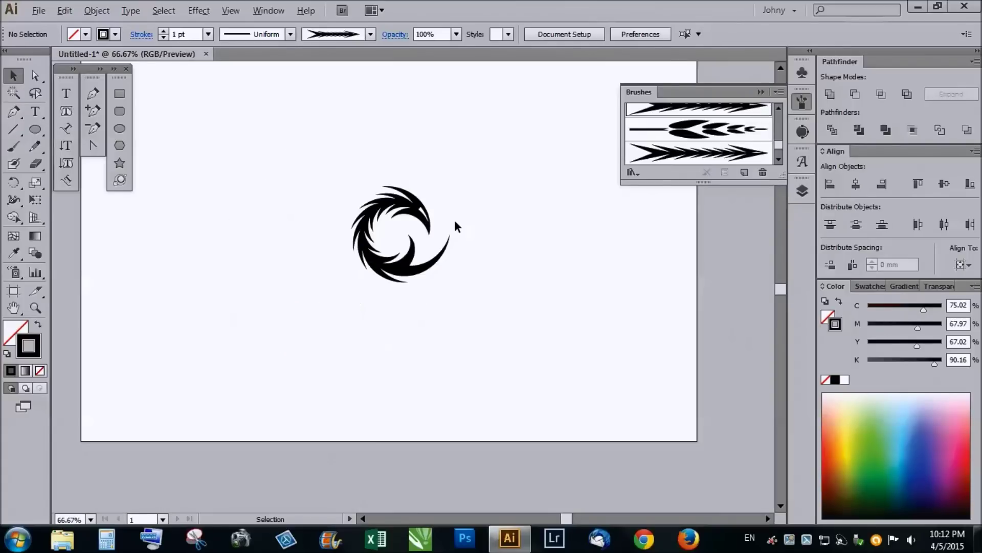
scroll(444, 224, "up", 2)
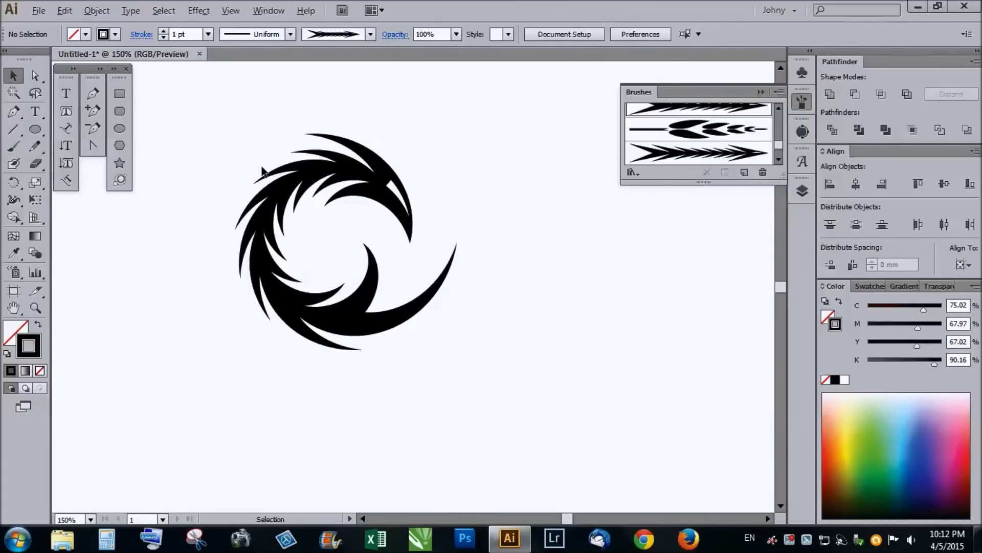
scroll(300, 193, "down", 2)
scroll(295, 191, "up", 2)
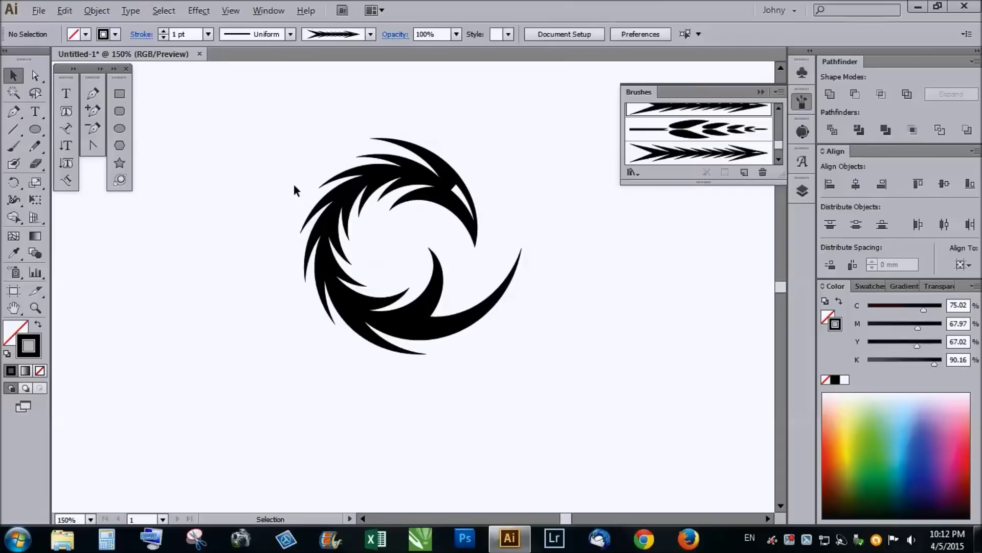
key("alt")
scroll(294, 190, "down", 1)
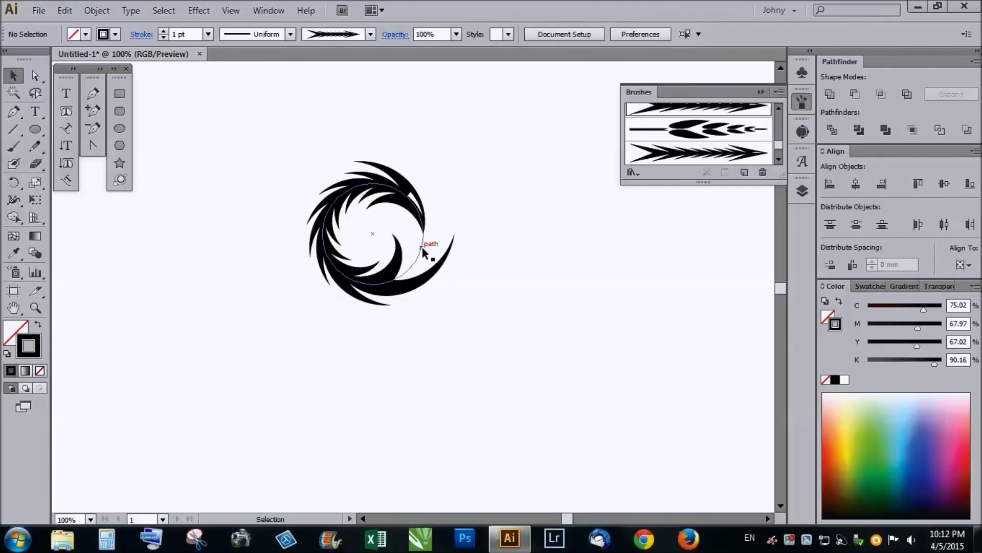
scroll(429, 254, "down", 1)
key("alt")
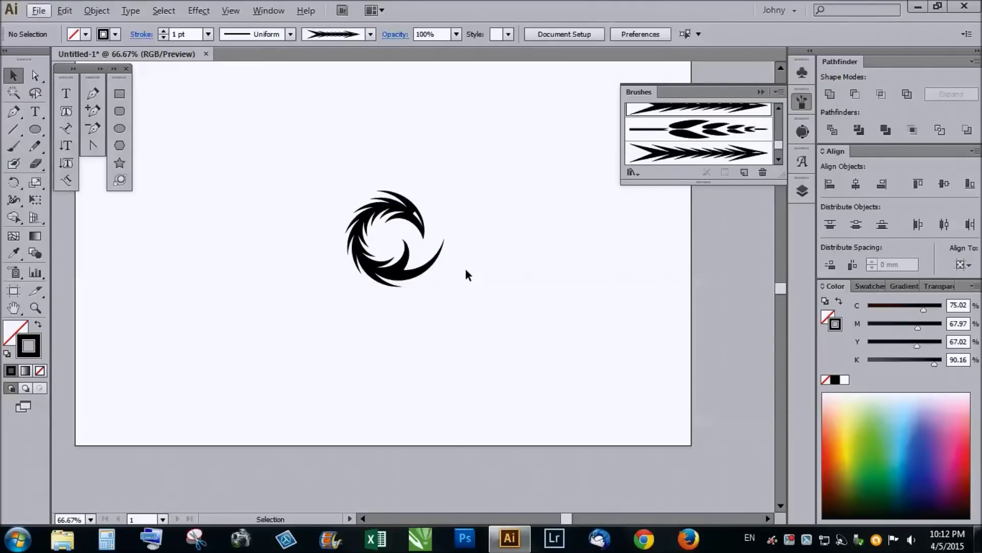